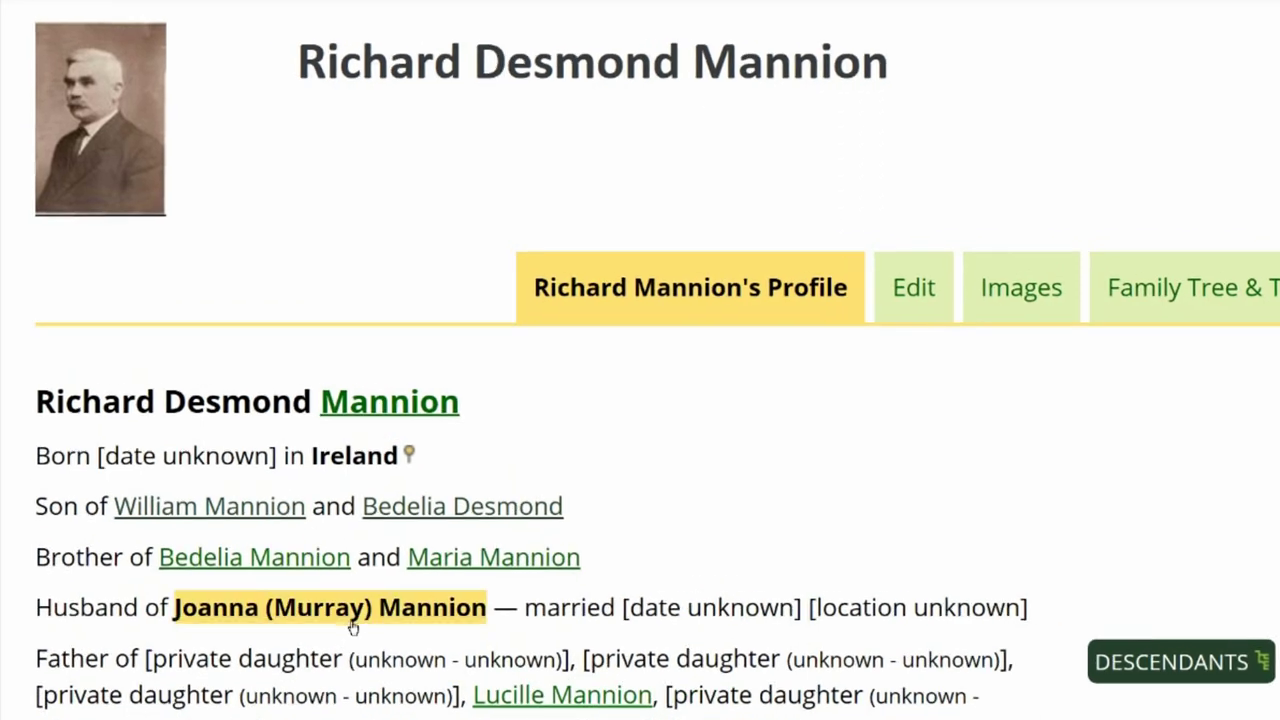
Review the 1880 census in Richard Mannion's biography and launch RootsSearch from the profile ID menu.
mouse_move(353, 625)
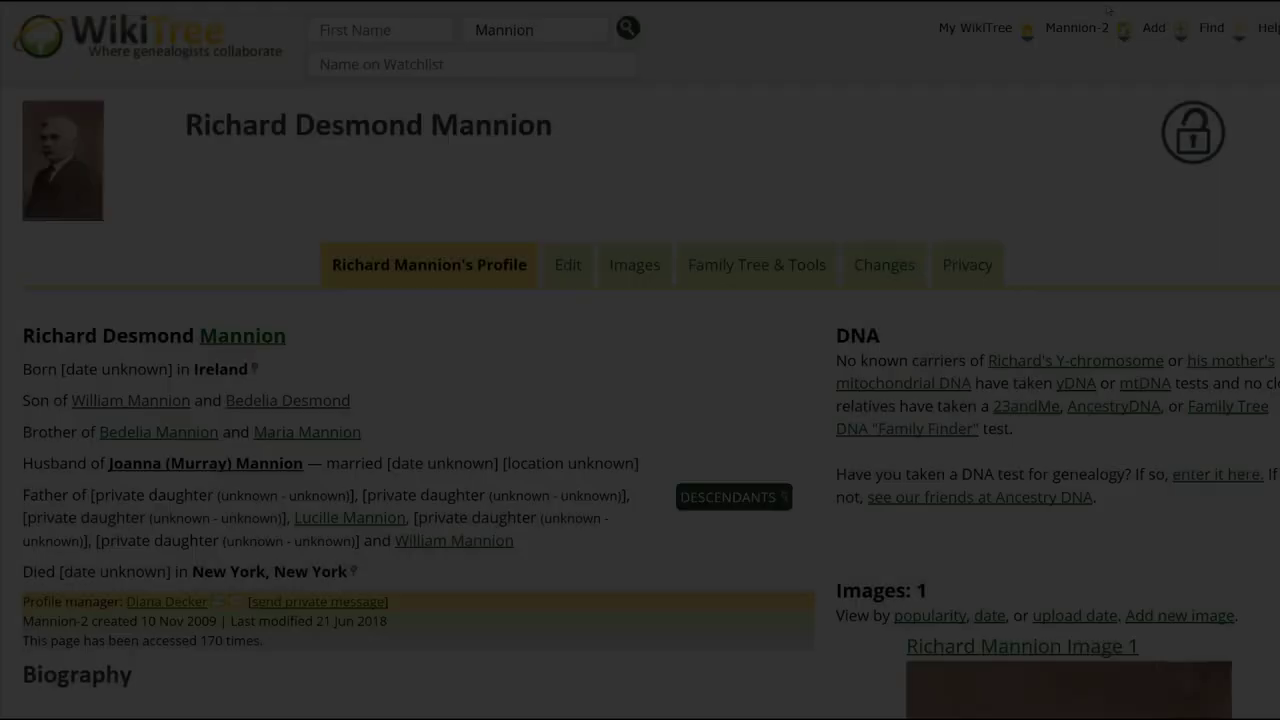
mouse_move(1085, 40)
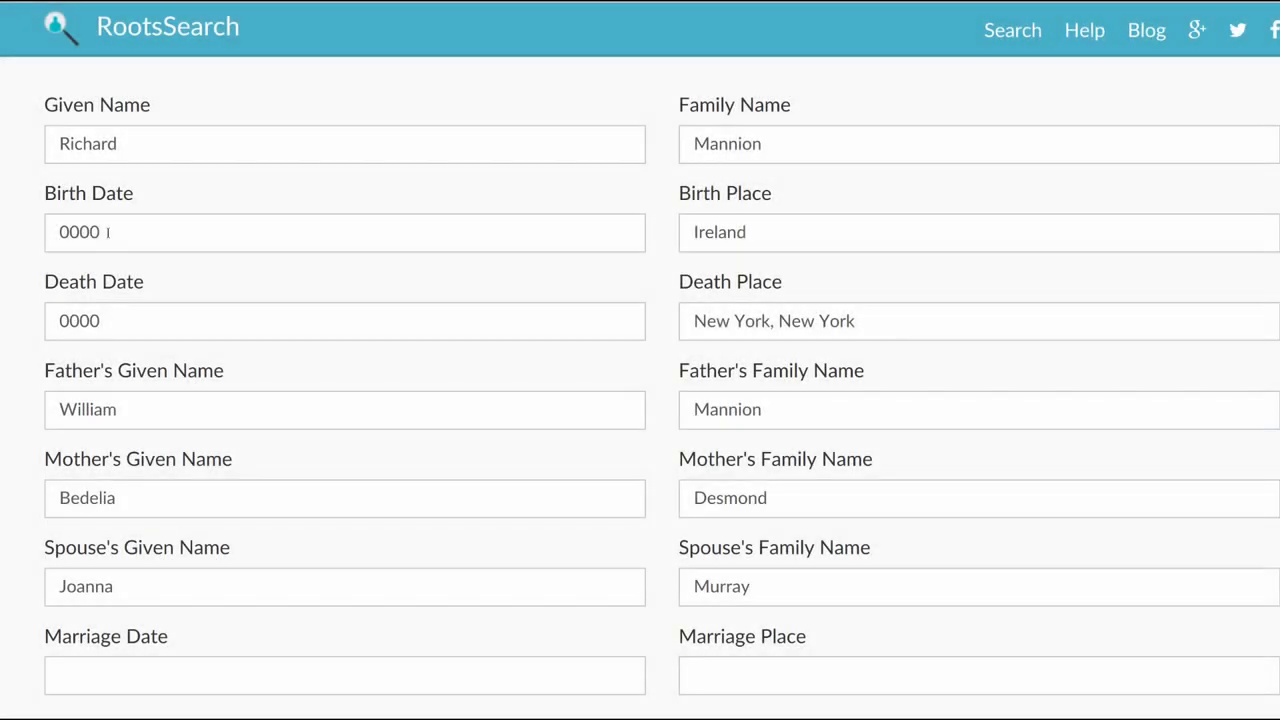
Replace the 0000 birth year with 1855 and search FamilySearch for Richard Mannion.
click(108, 232)
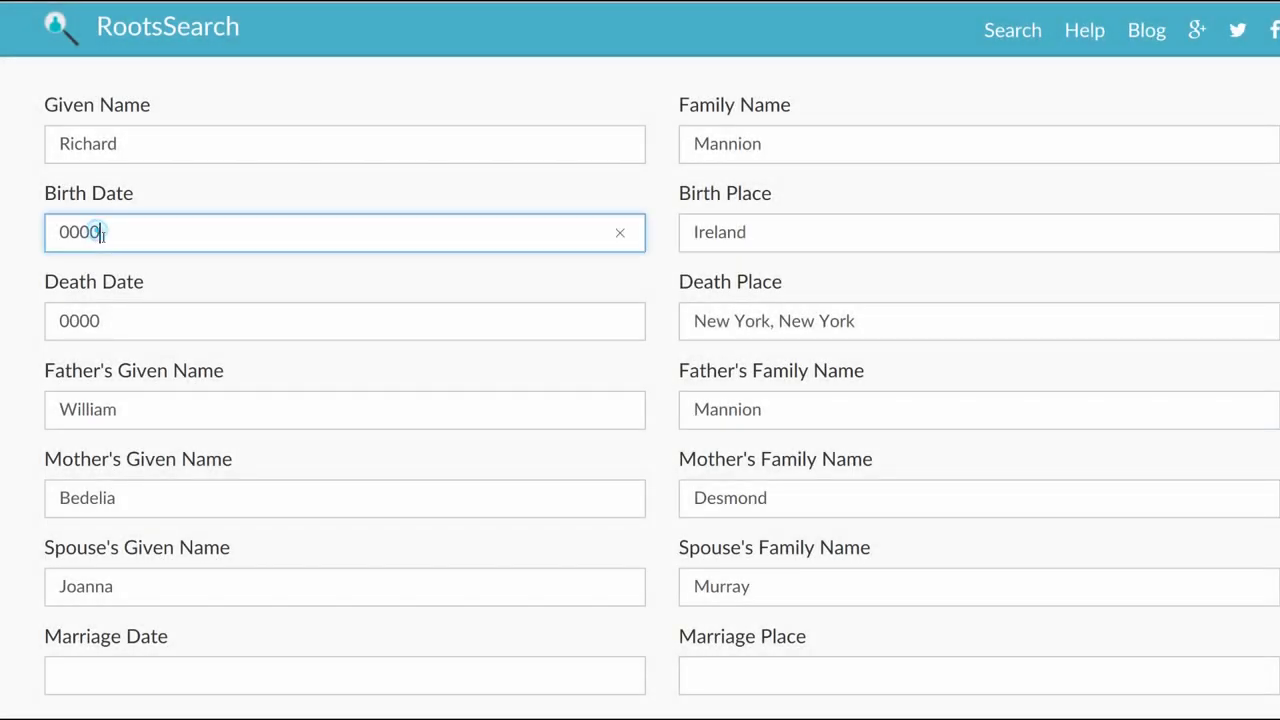
double_click(108, 232)
text(1855)
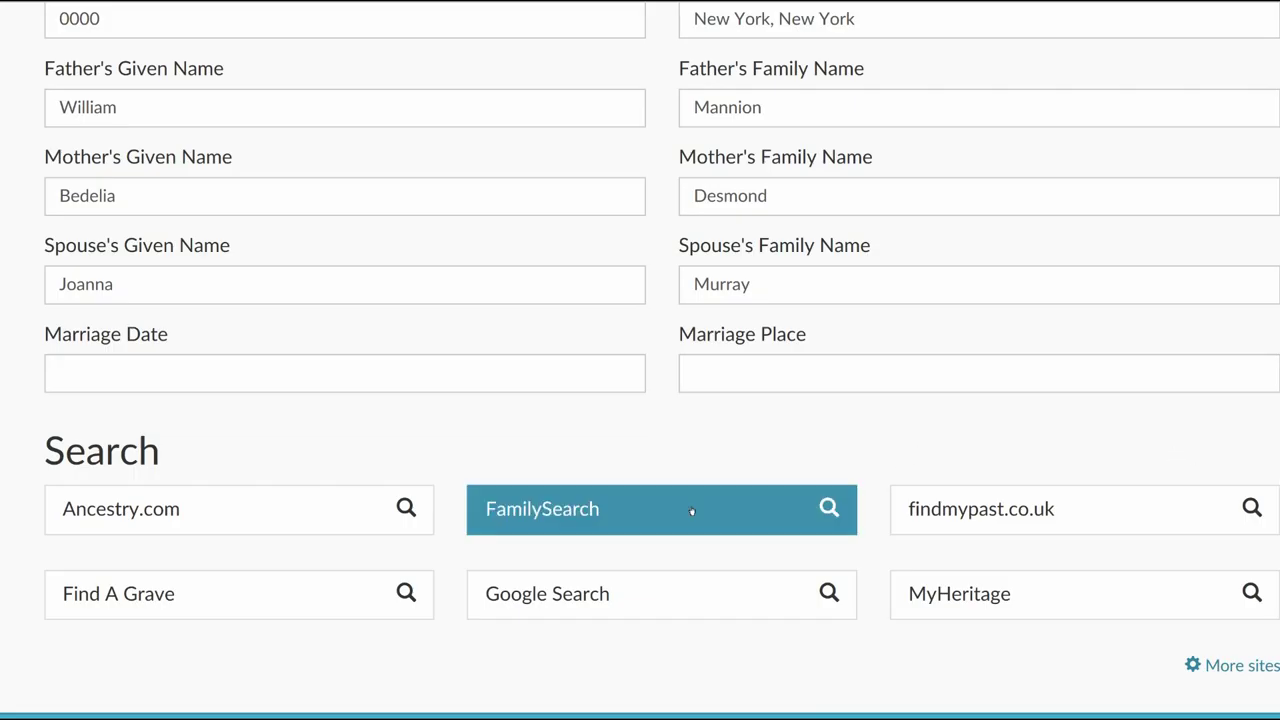
click(691, 511)
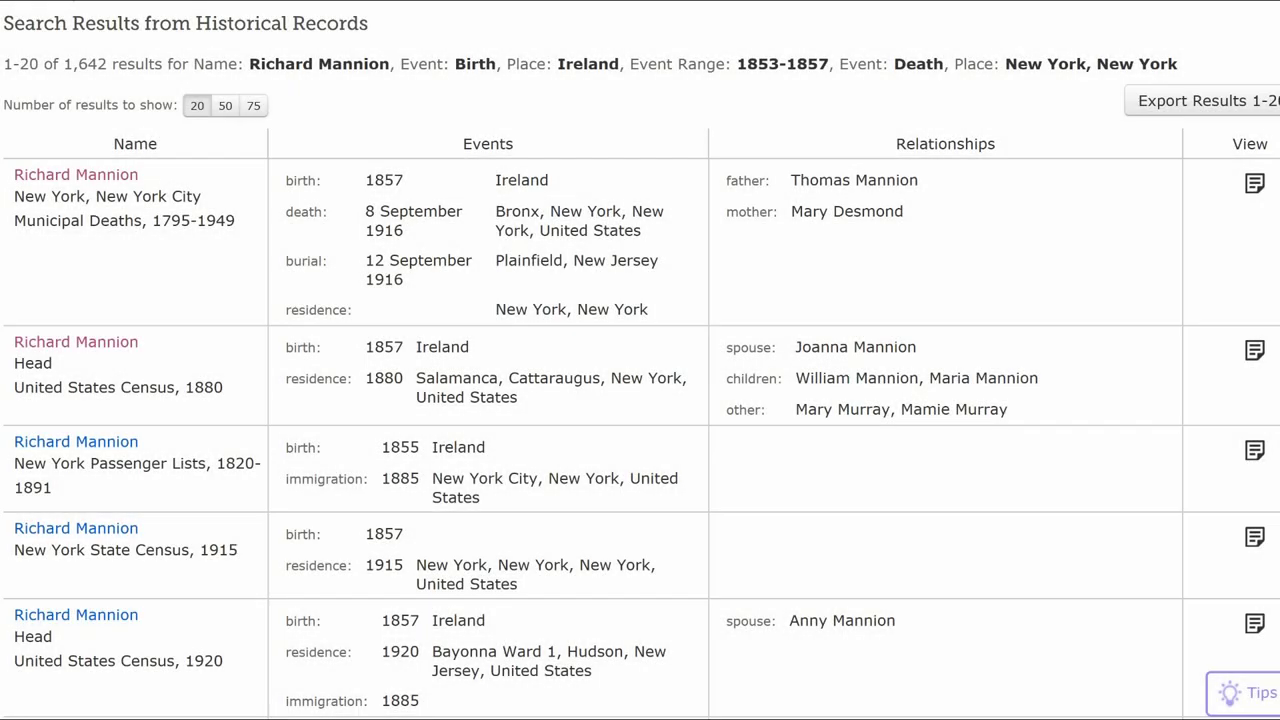
View the first result, Richard Mannion's NYC Municipal Deaths record from 1916.
click(1255, 185)
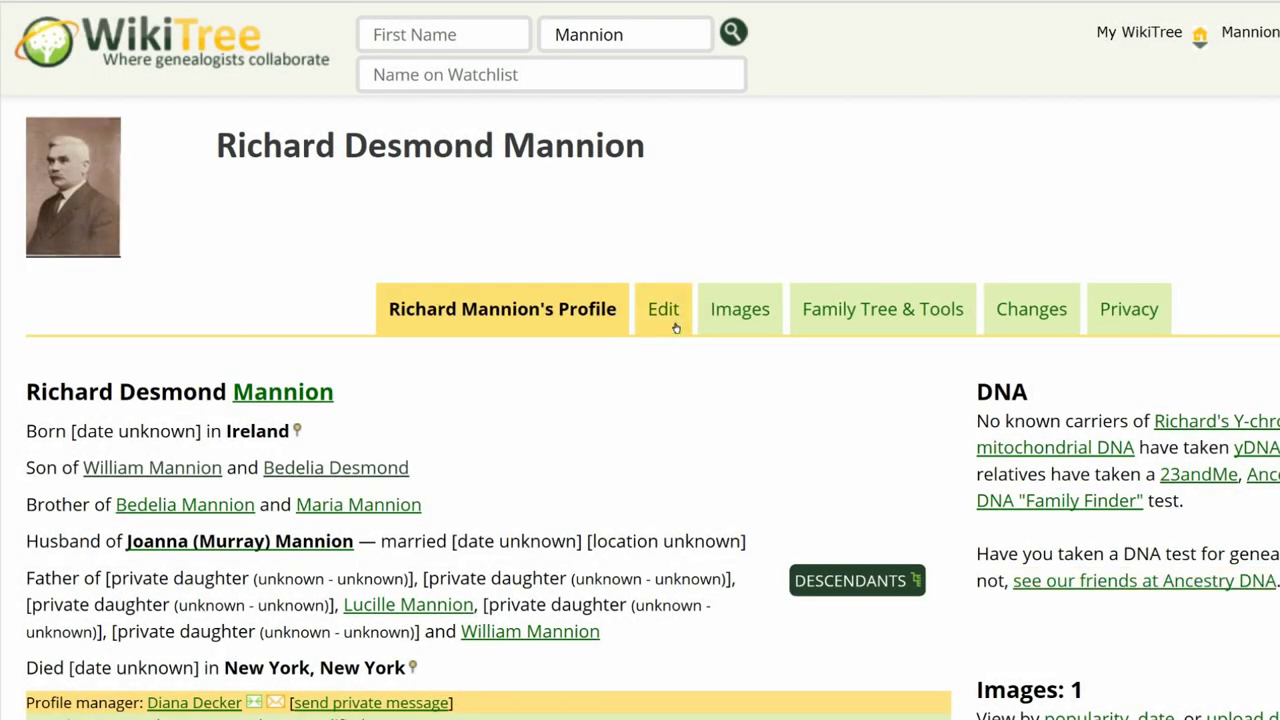
Set birth 1857, death 8 Sep 1916, death place Bronx, New York City, New York, United States.
click(676, 327)
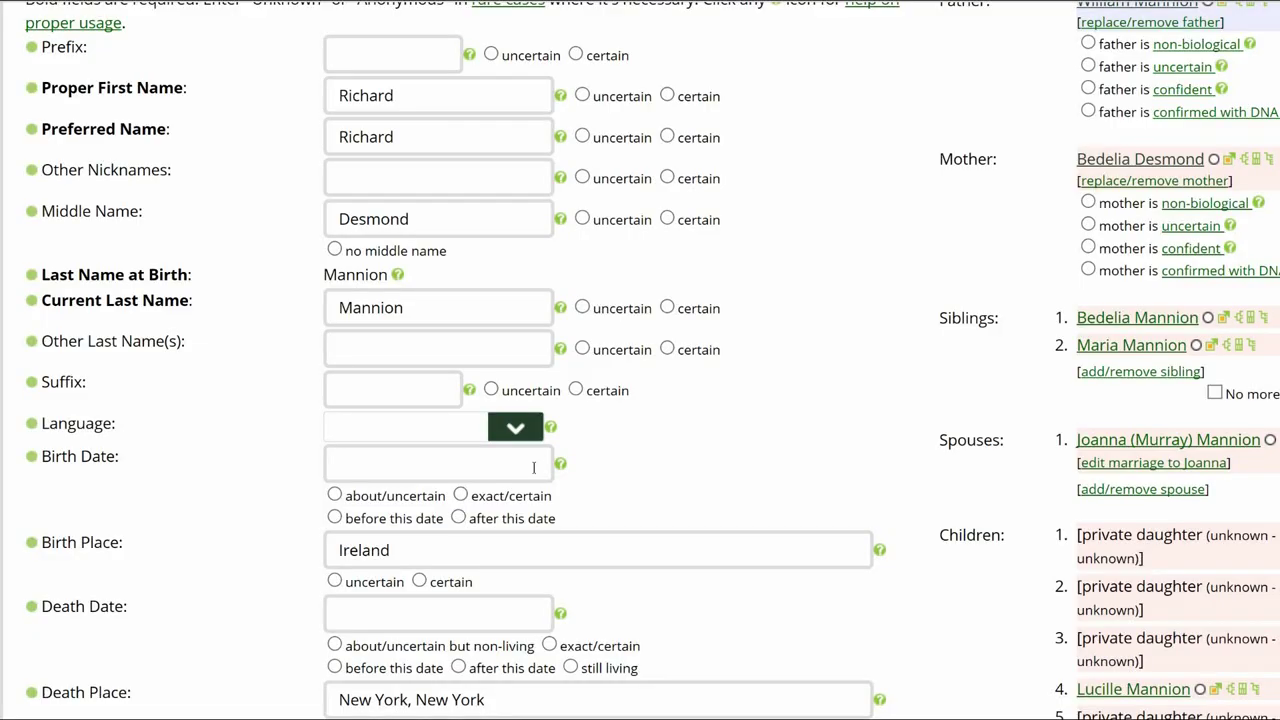
text(1857)
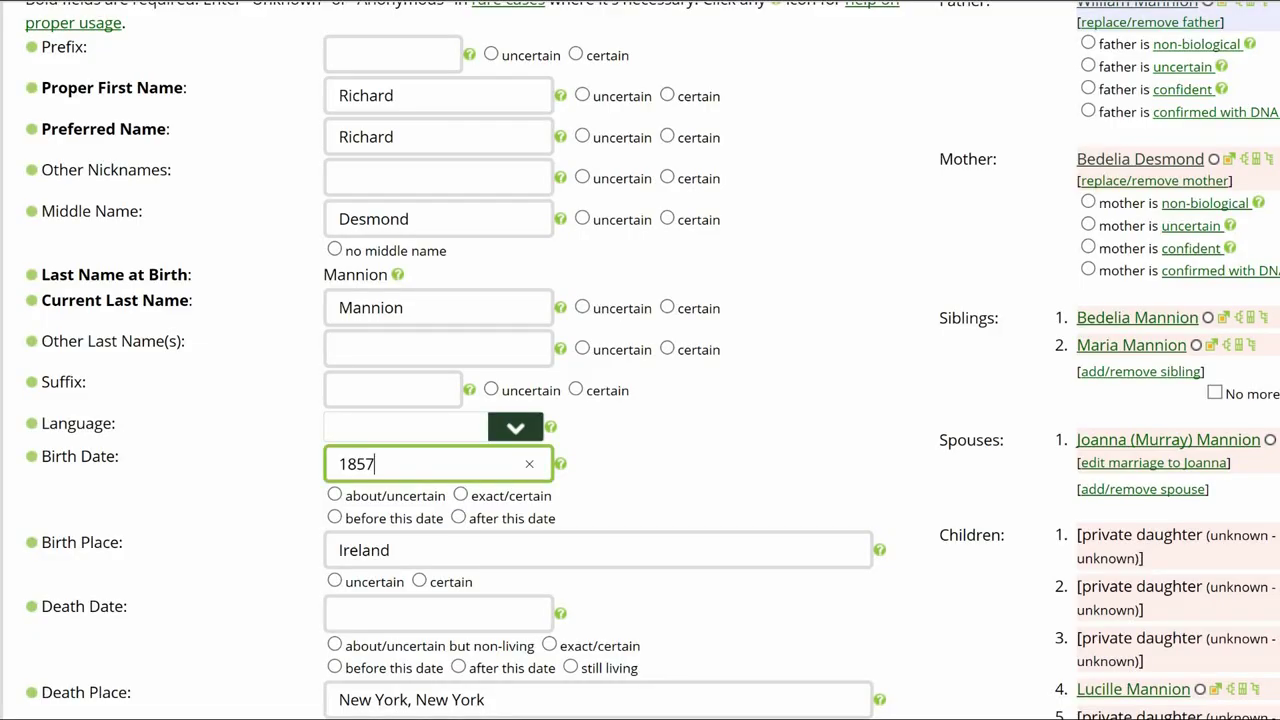
click(438, 613)
text(8 Sep 1916)
click(598, 699)
key(ctrl+a)
text(Bronx, New York City, New York, United States)
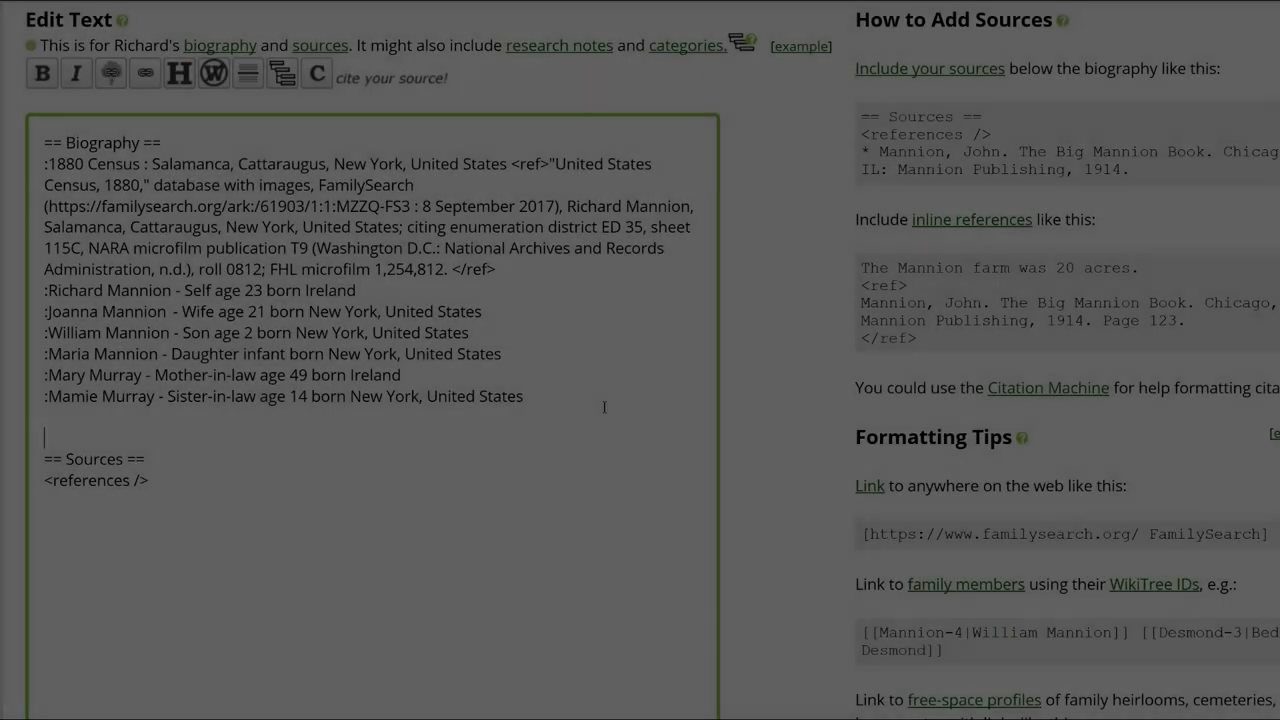
Add a biography death line cited to the NYC Municipal Deaths record, plus a burial reference.
text(08 Sep 1916)
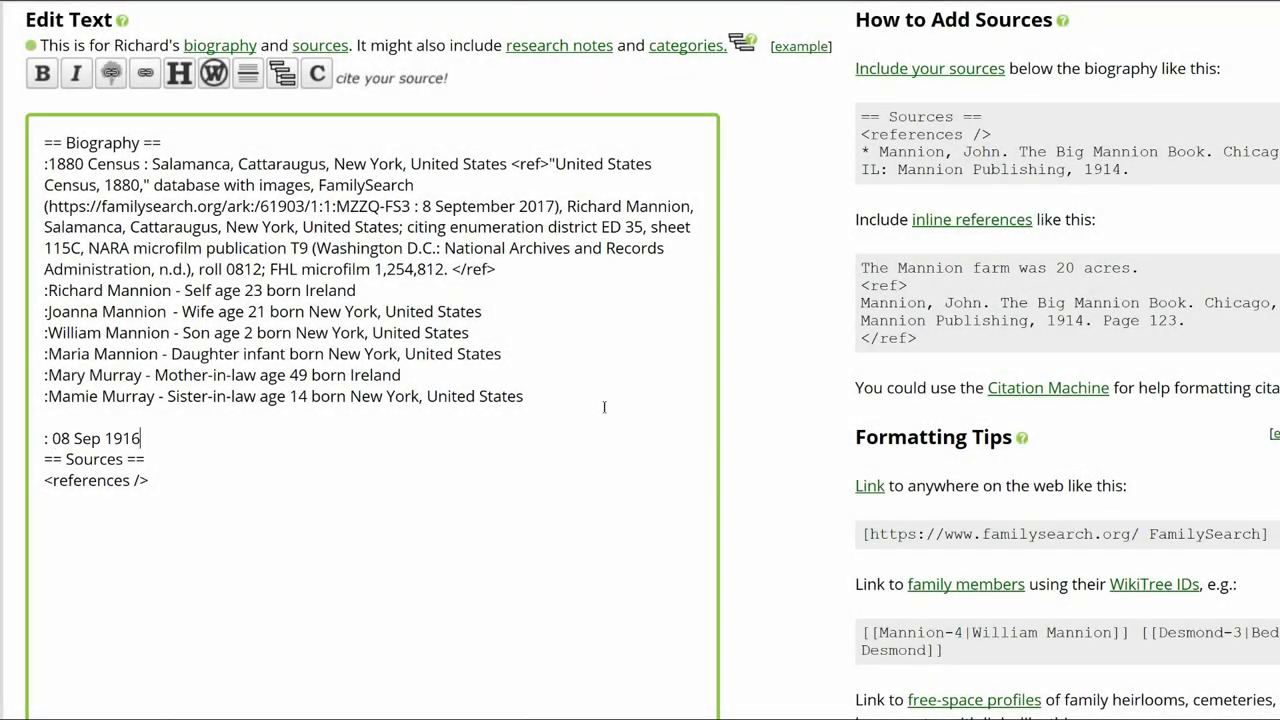
text(- Death)
text(- Bronx, New York, New York)
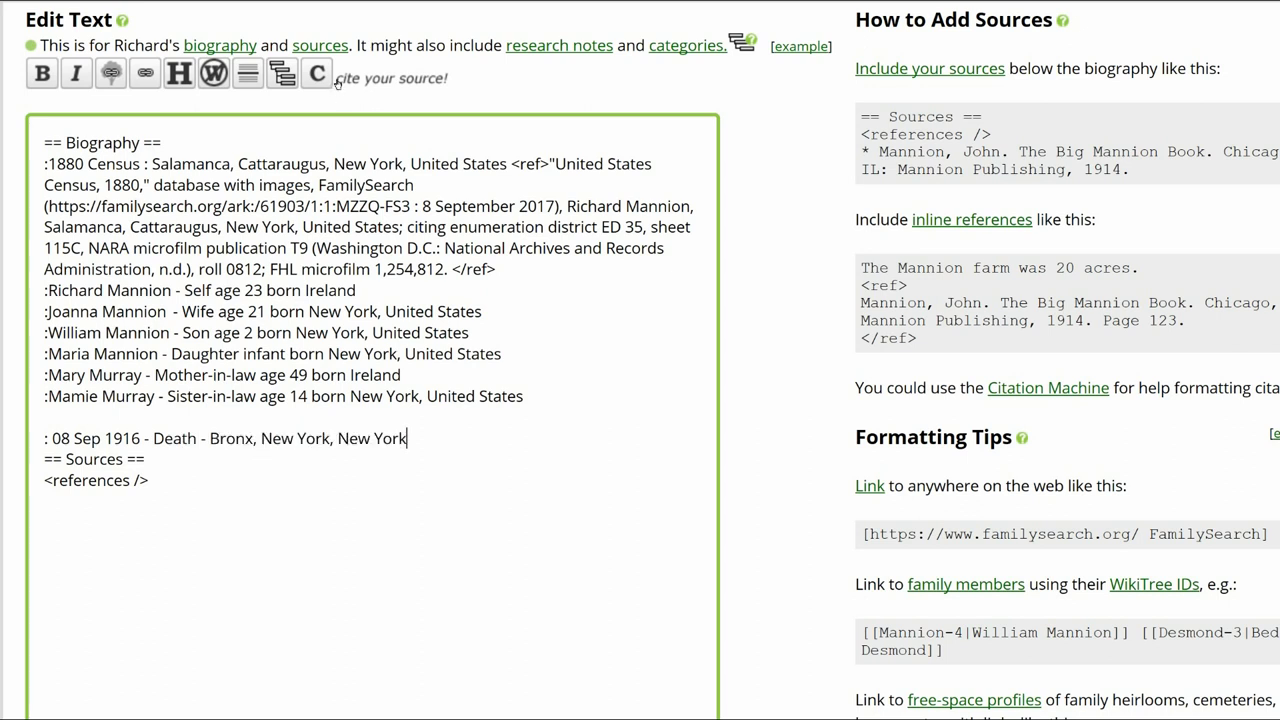
click(327, 88)
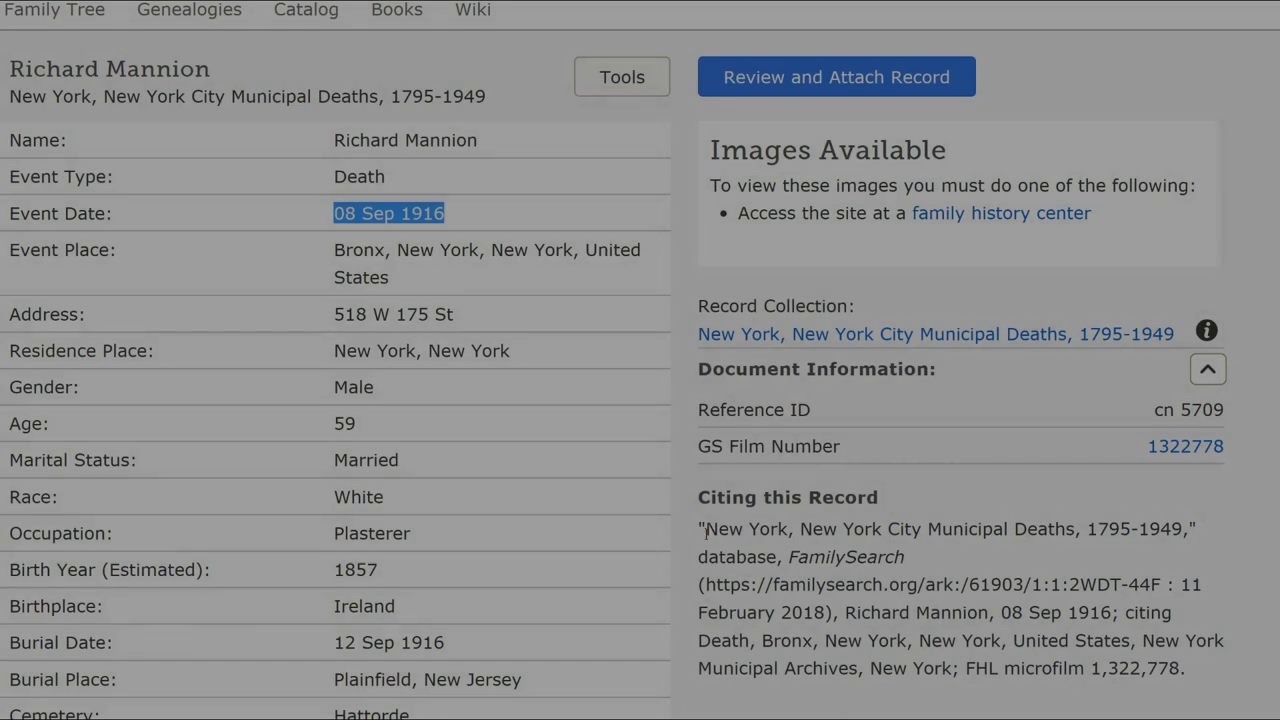
click(702, 526)
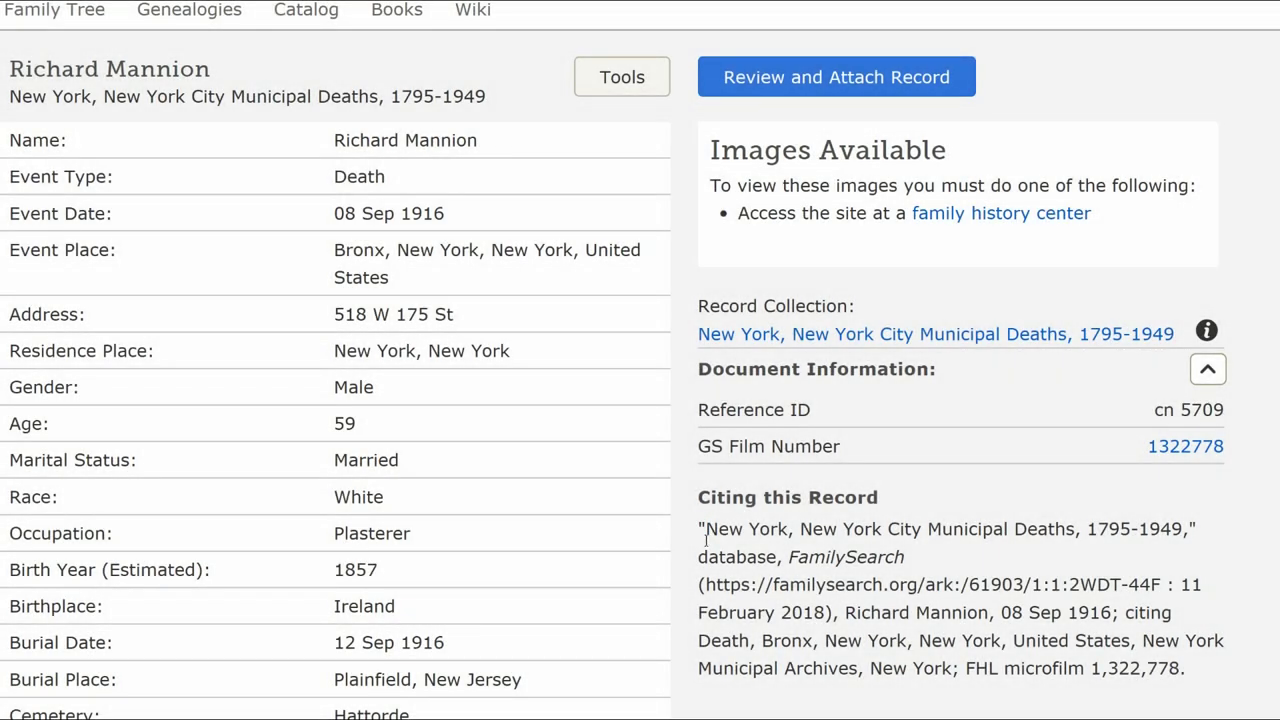
drag(698, 528, 1183, 703)
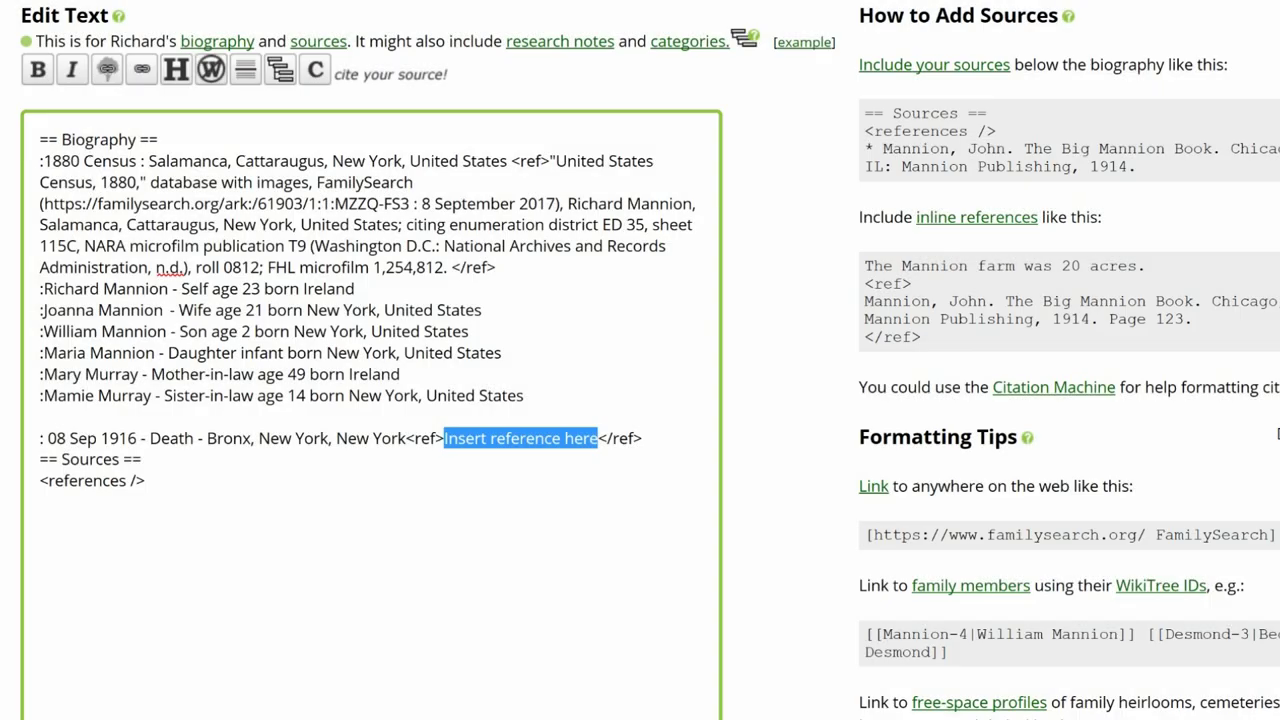
text("New York, New York City Municipal Deaths, 1795-1949," database, FamilySearch (https://familysearch.org/ark:/61903/1:1:2WDT-44F : 11 February 2018), Richard Mannion, 08 Sep 1916; citing Death, Bronx, New York, New York, United States, New York Municipal Archives, New York; FHL microfilm 1,322,778.)
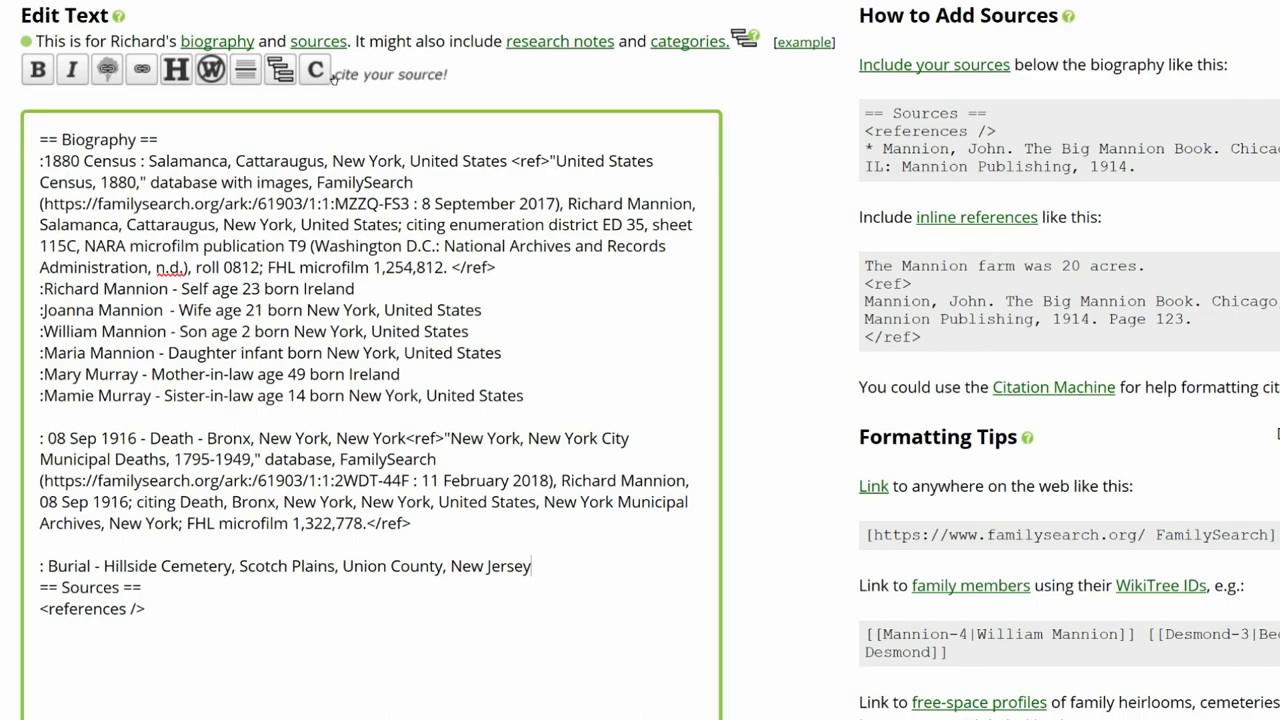
click(316, 70)
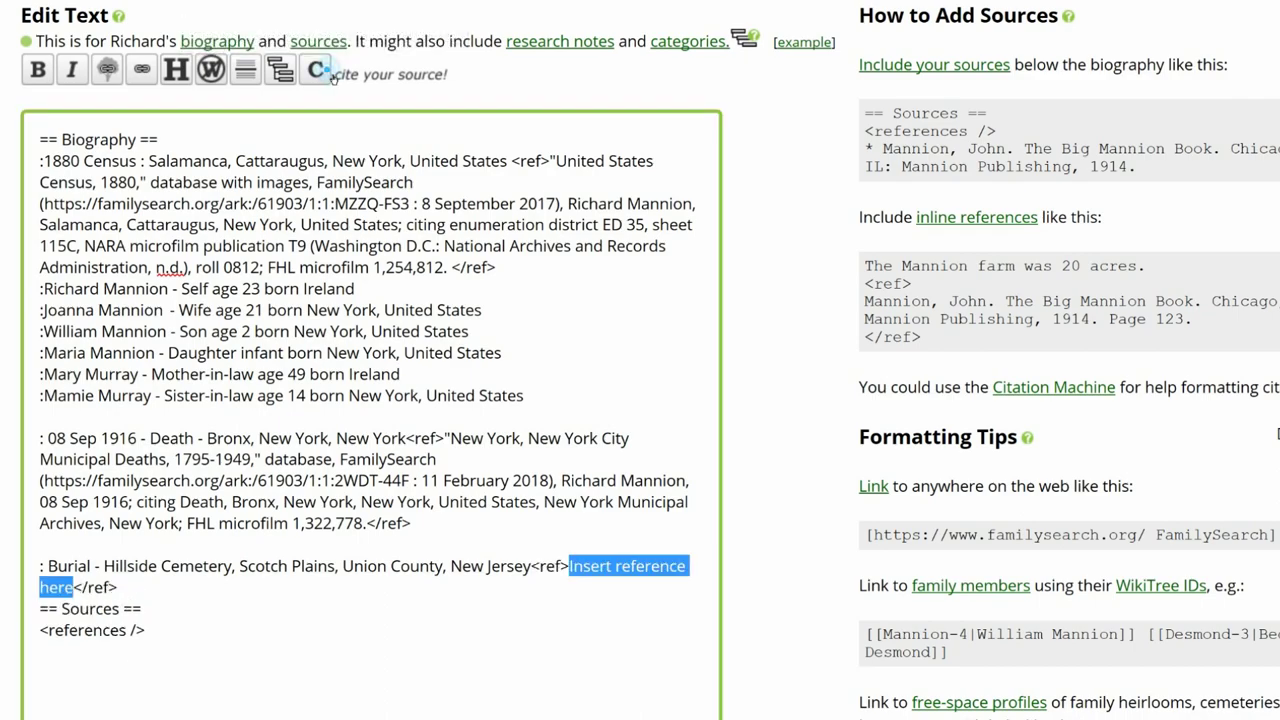
Cite the burial with {{FindAGrave|114733931|sameas=yes}}, drop the findagrave.com URL, and preview.
drag(240, 470, 1098, 524)
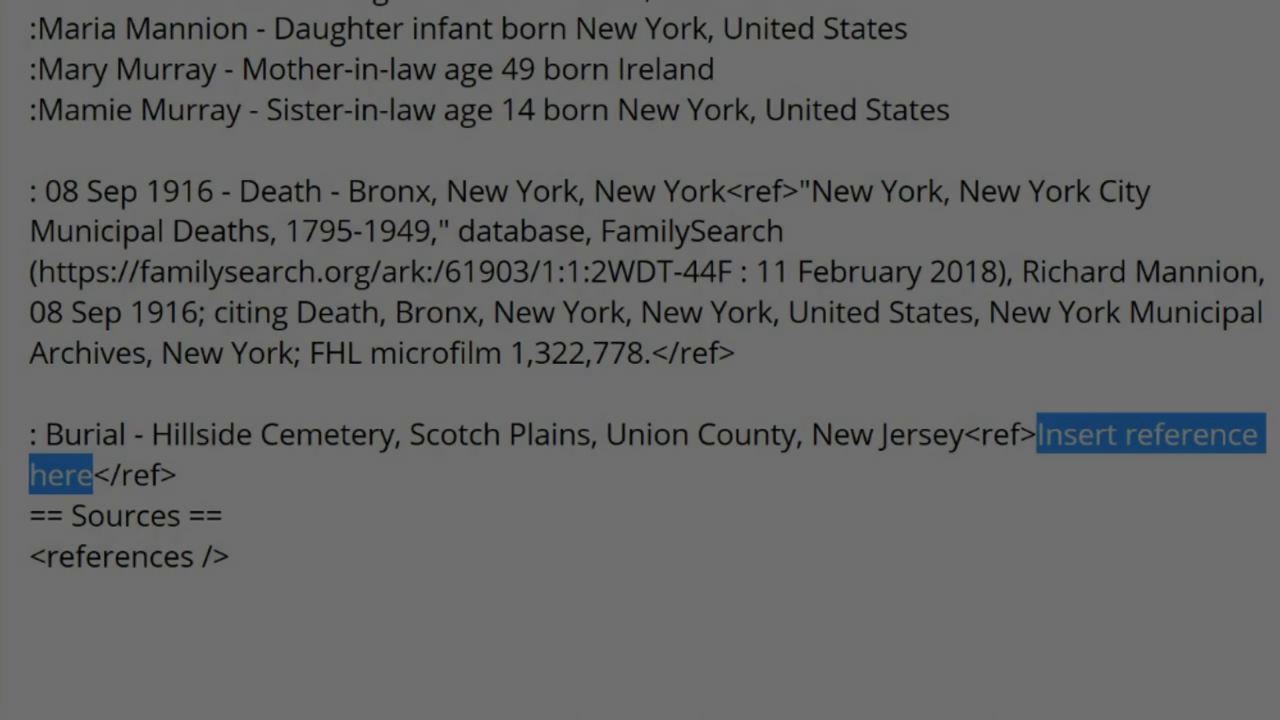
text(Find A Grave, database and images (https://www.findagrave.com : accessed 28 May 2019), memorial page for Richard J Mannion (1857–1916), Find A Grave Memorial no. 114733931, citing Hillside Cemetery, Scotch Plains, Union County, New Jersey, USA ; Maintained by Dianne Delitto (contributor 48021859))
drag(598, 515, 972, 515)
text({{FindAGrave||sameas=yes}})
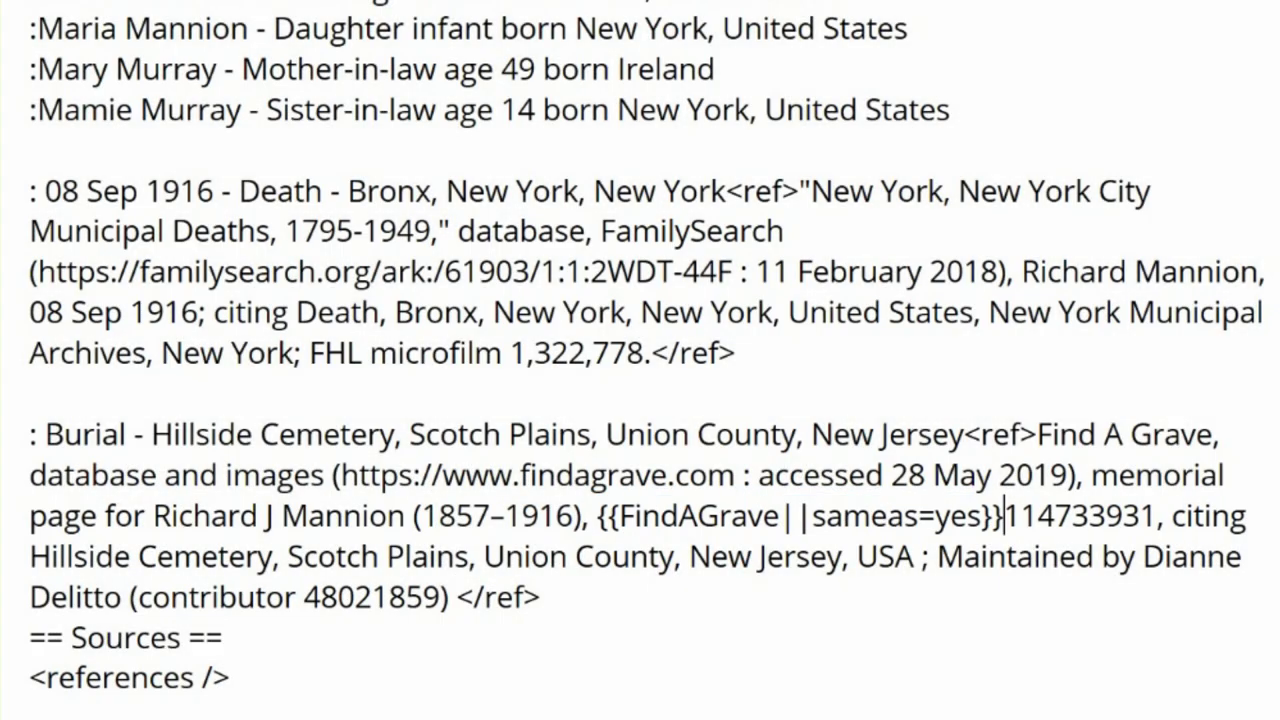
click(1074, 528)
double_click(1074, 528)
key(ctrl+c)
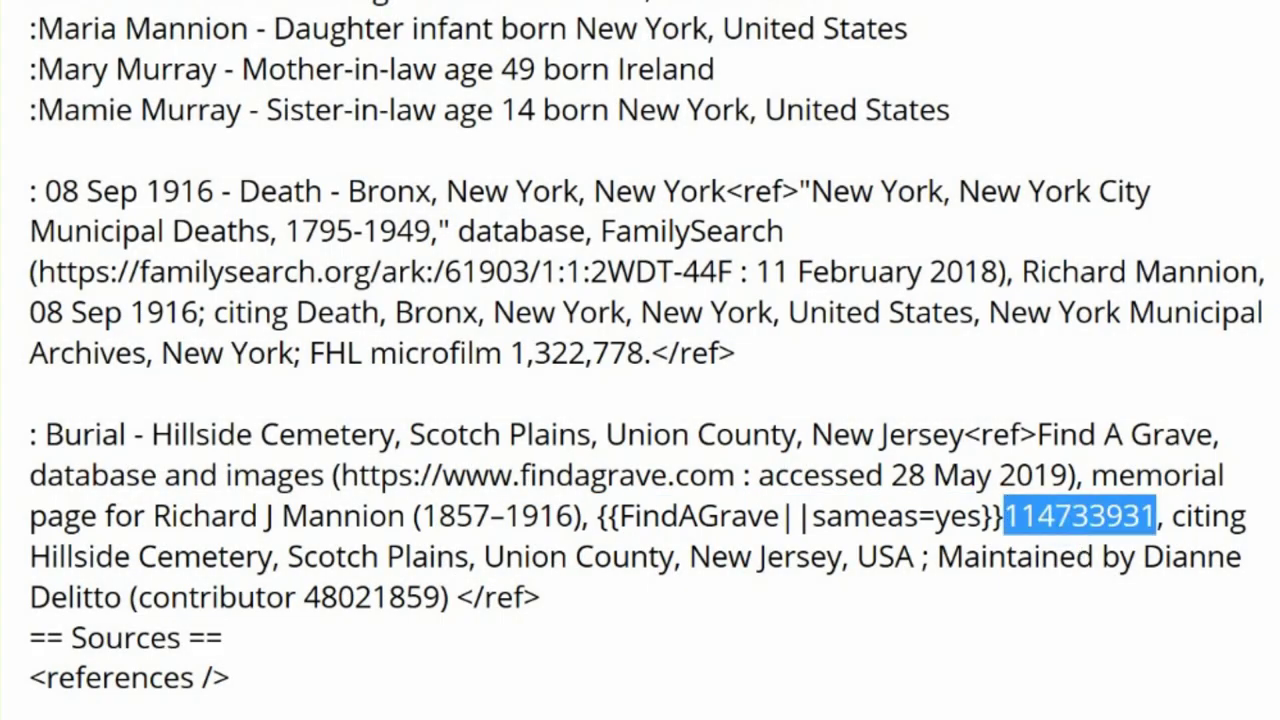
key(Delete)
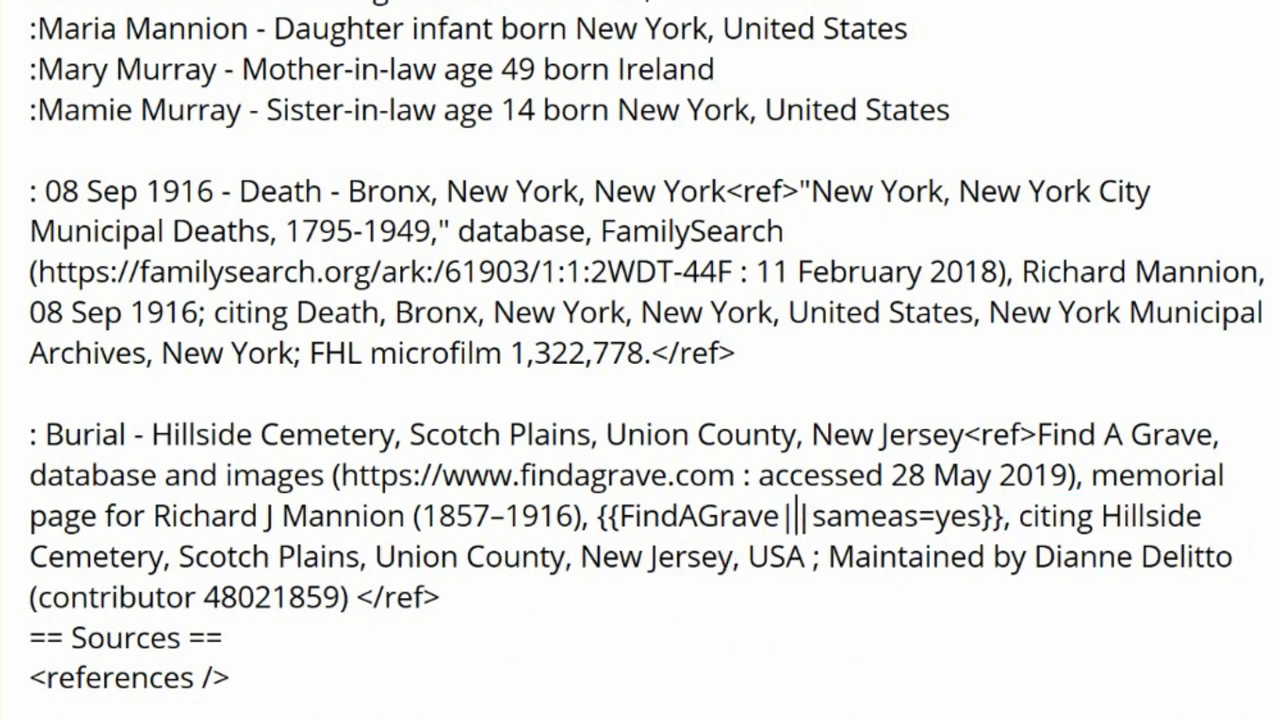
key(ctrl+v)
drag(340, 475, 758, 492)
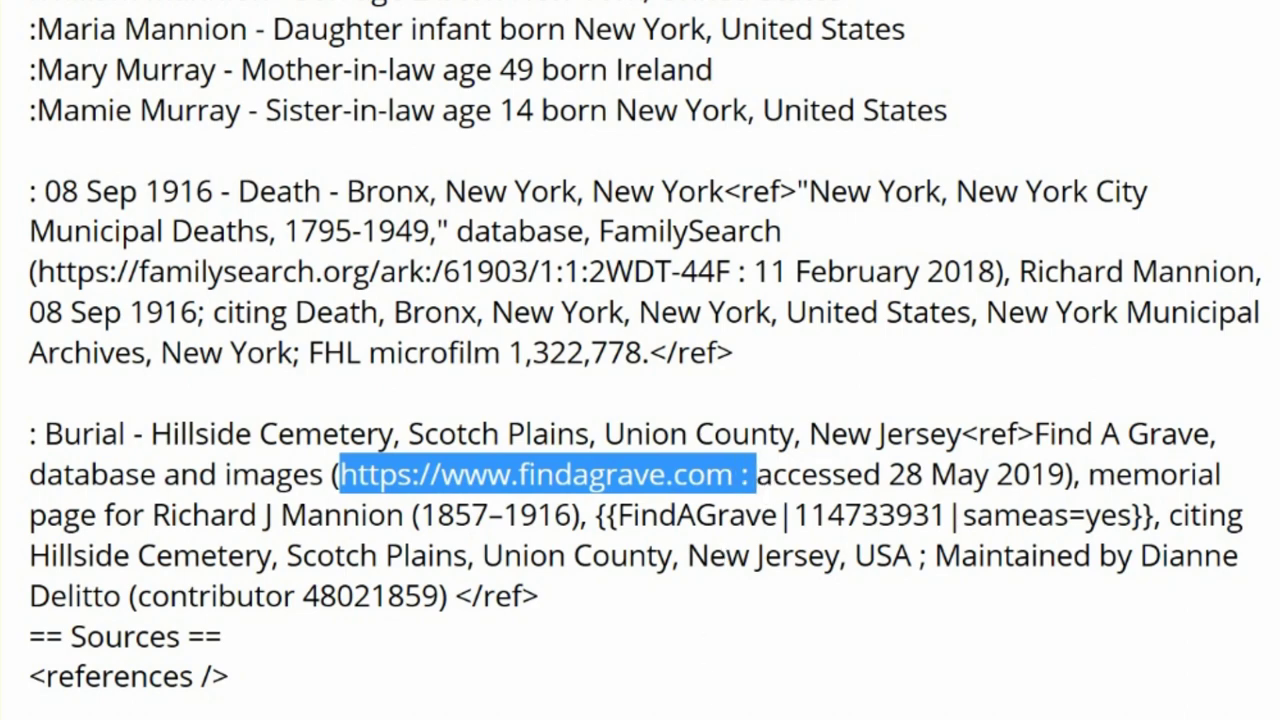
key(BackSpace)
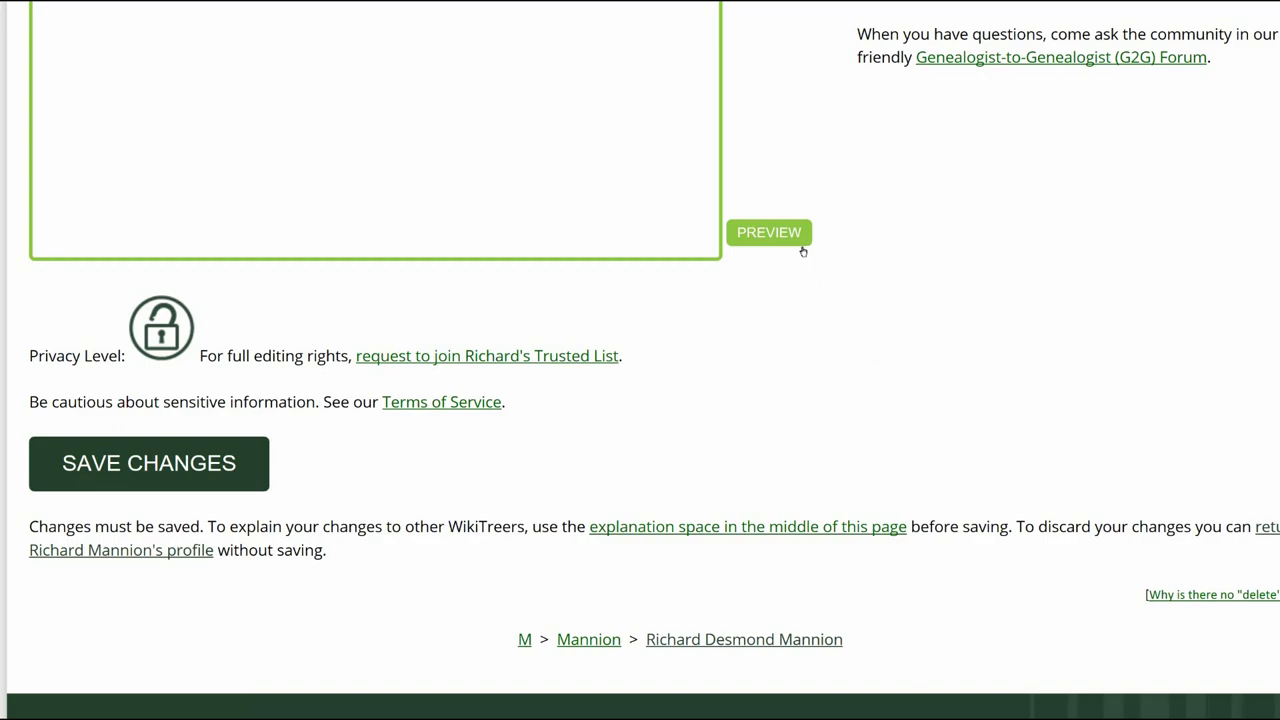
click(797, 240)
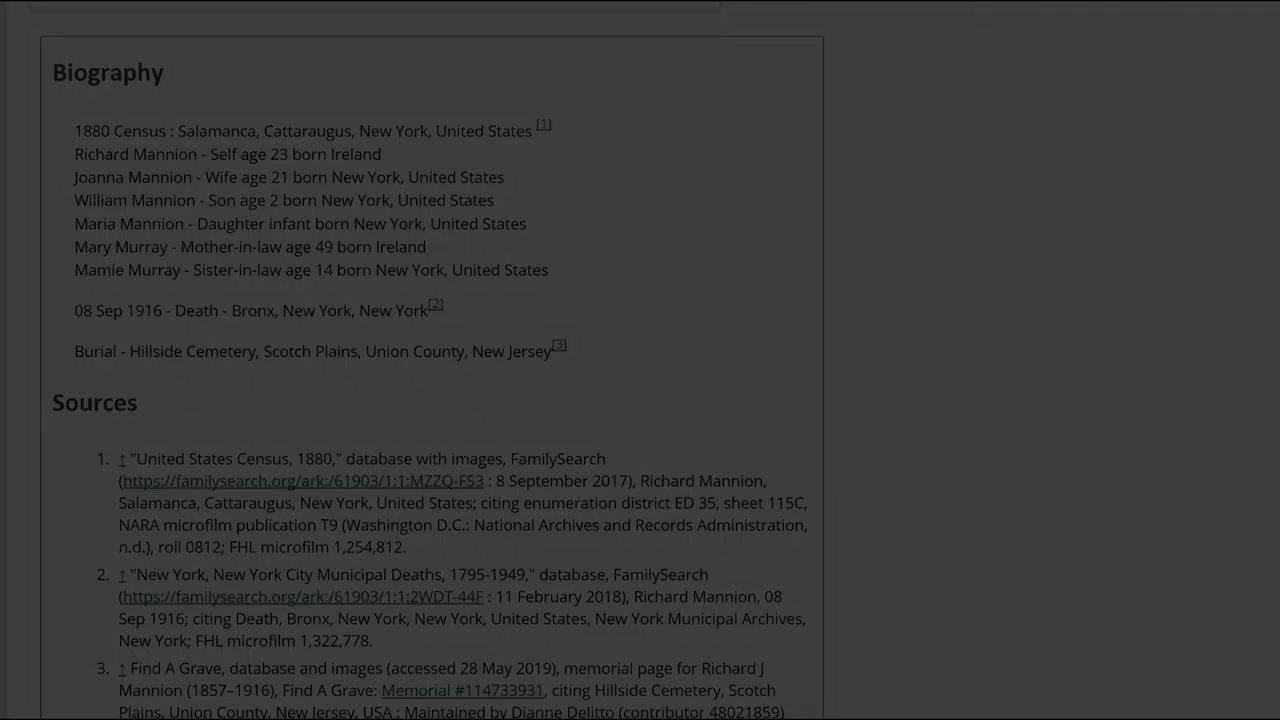
scroll(640, 360, down, 1)
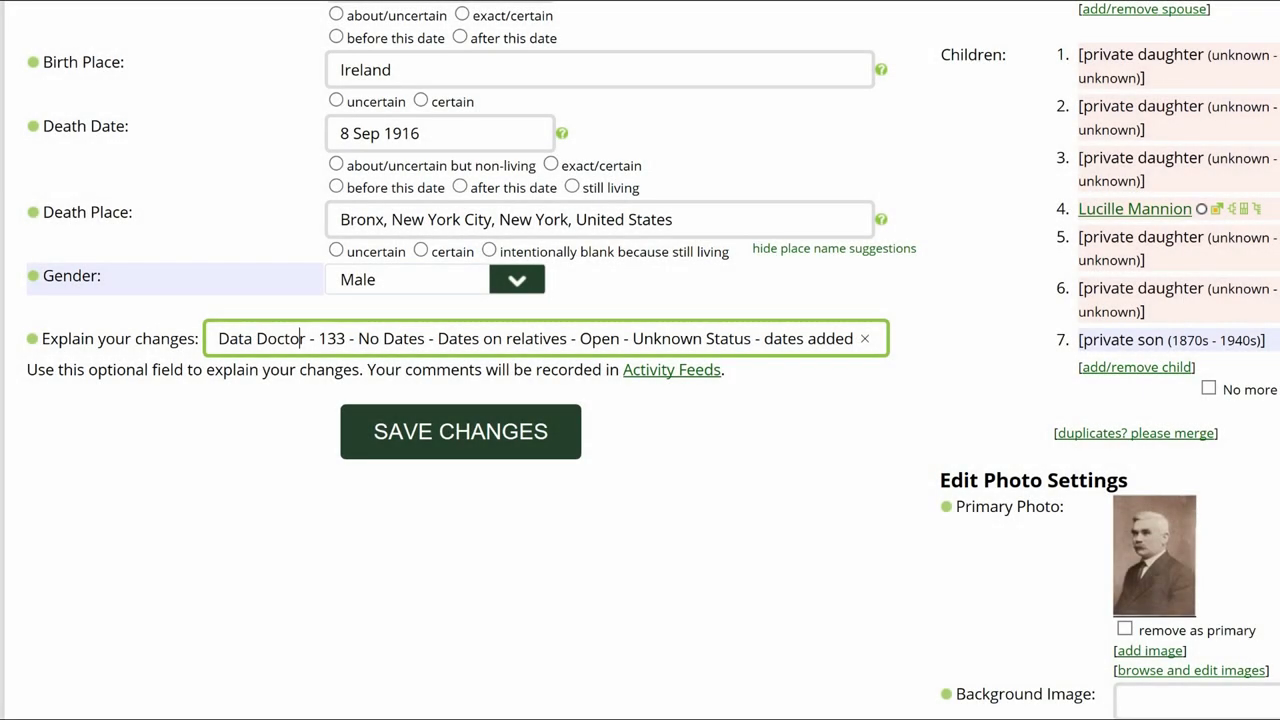
Complete the change explanation ending 'dates added and sourced' and save Richard's edits.
key(Tab)
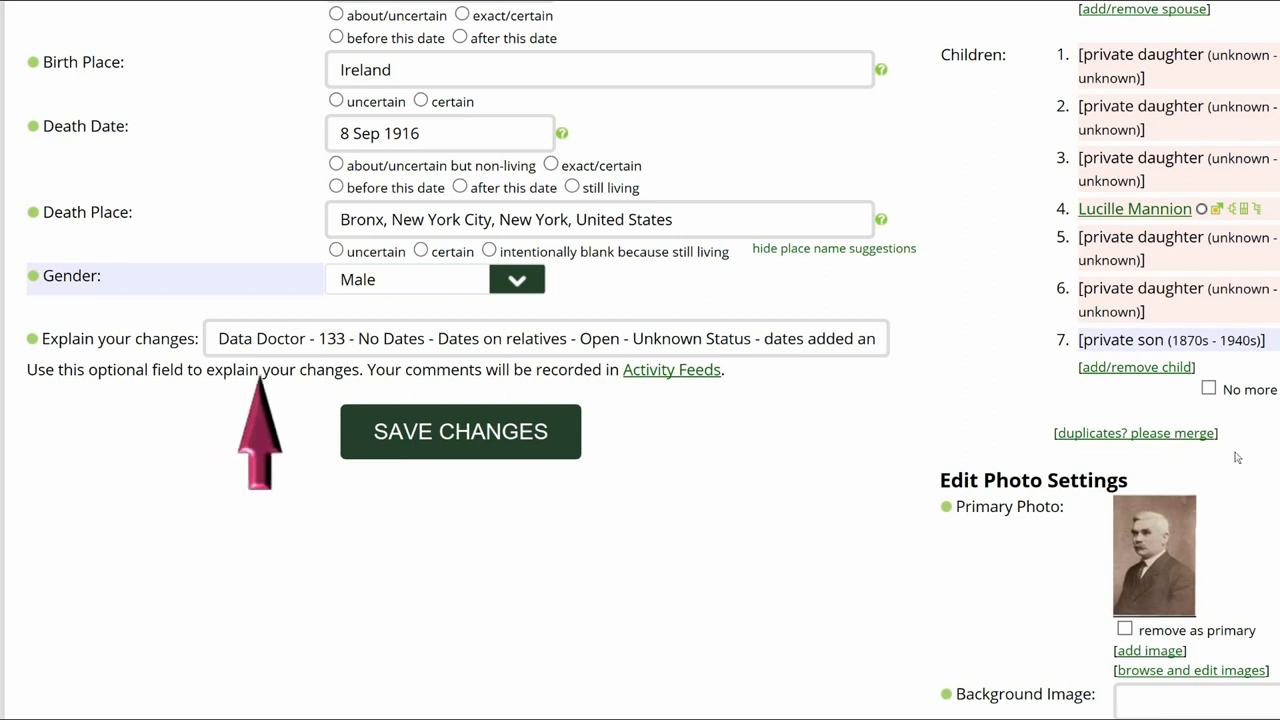
click(892, 348)
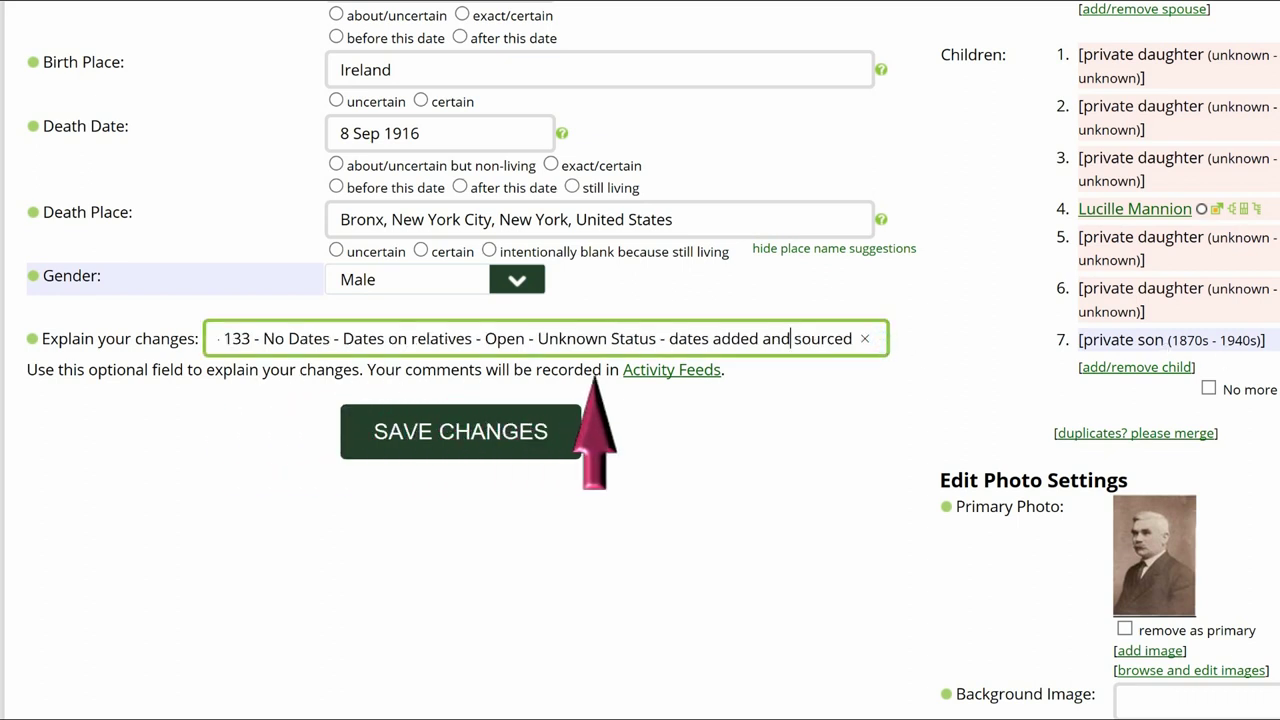
click(1270, 380)
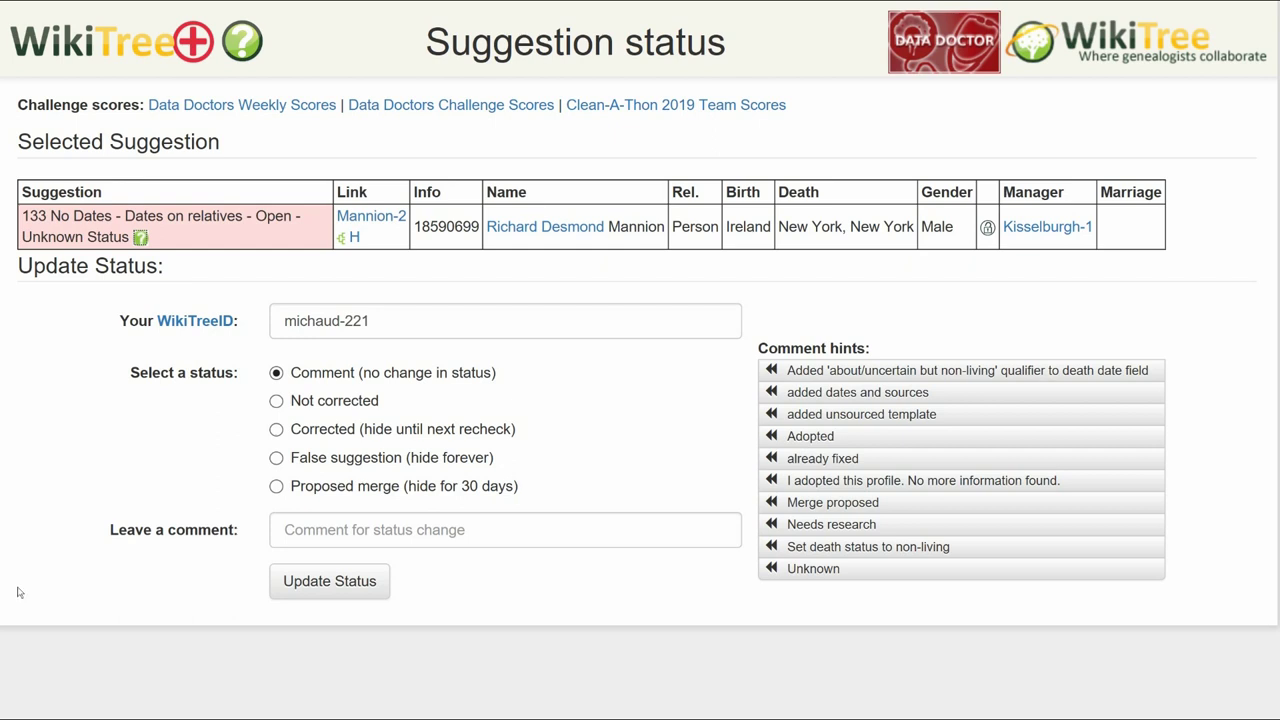
Mark the 133 No Dates suggestion Corrected with comment 'added dates and sources'.
click(278, 432)
click(914, 392)
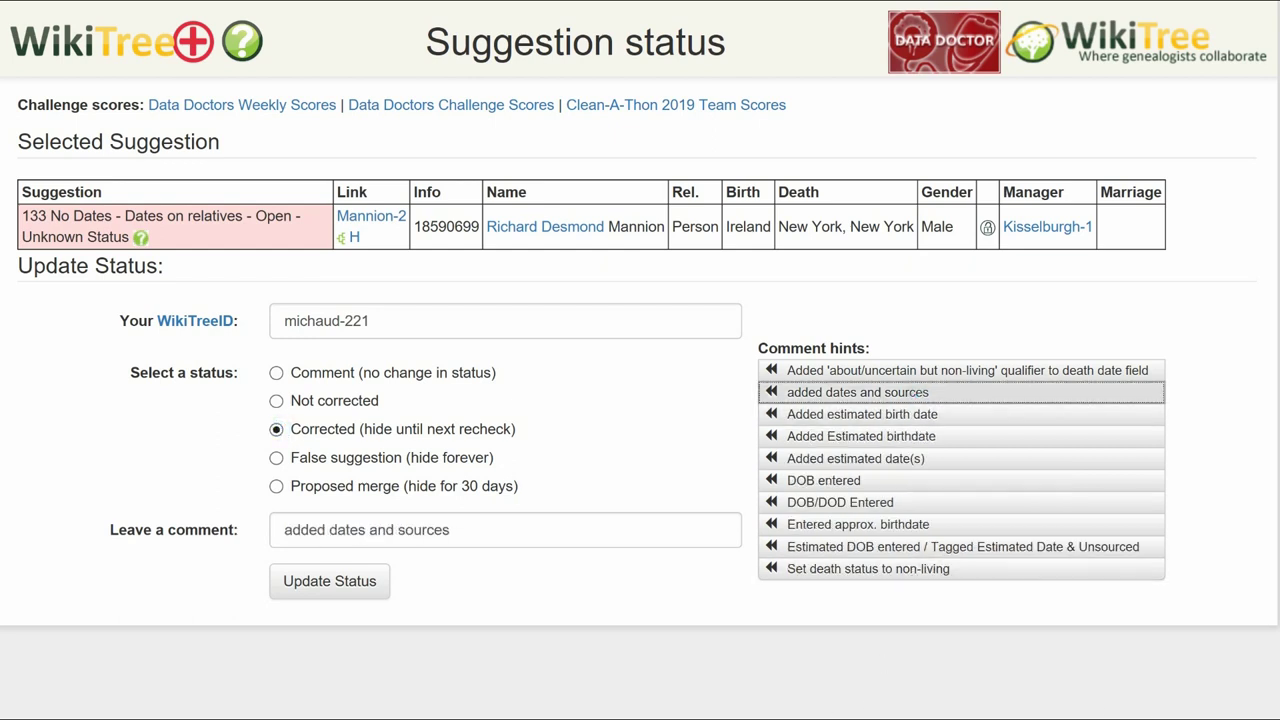
click(371, 592)
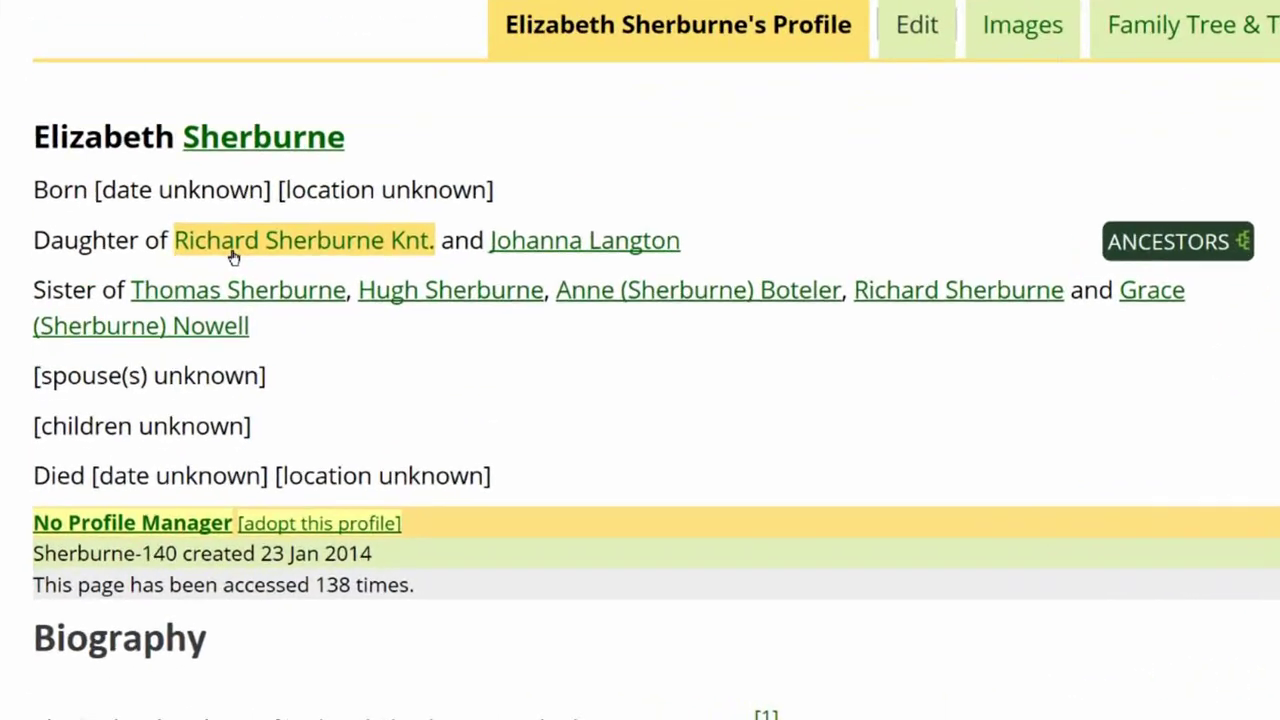
mouse_move(232, 257)
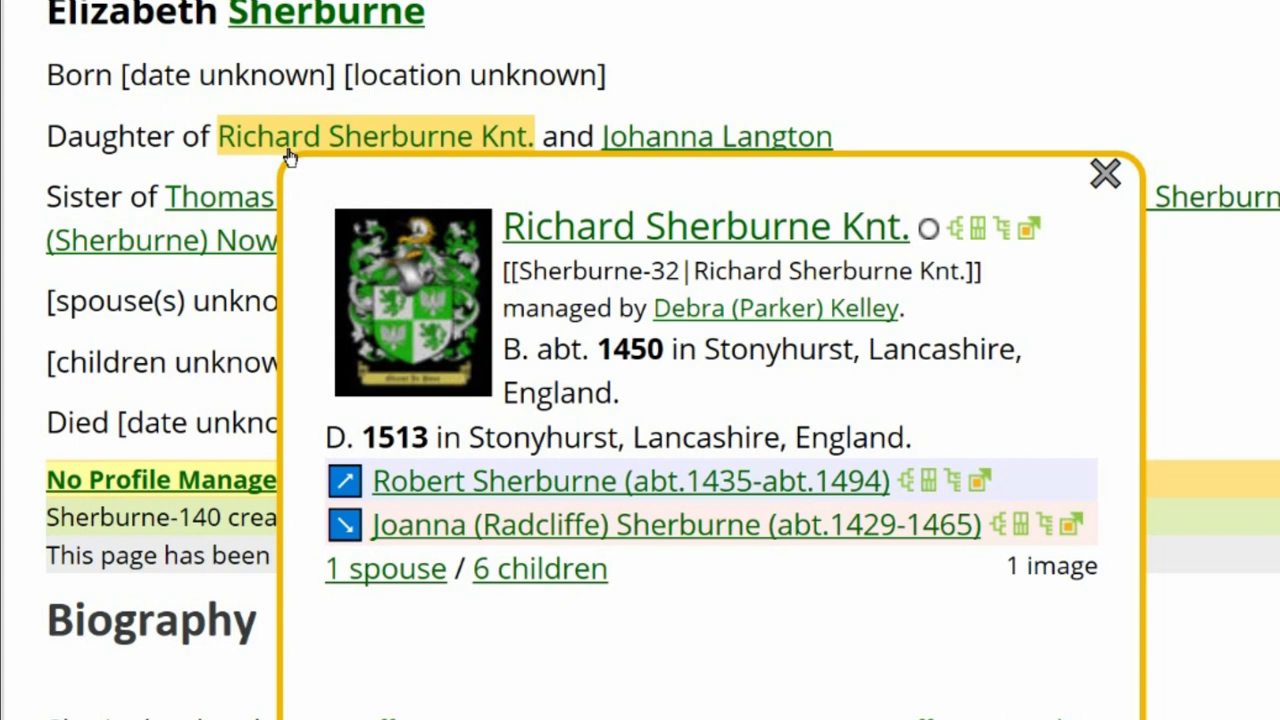
mouse_move(752, 148)
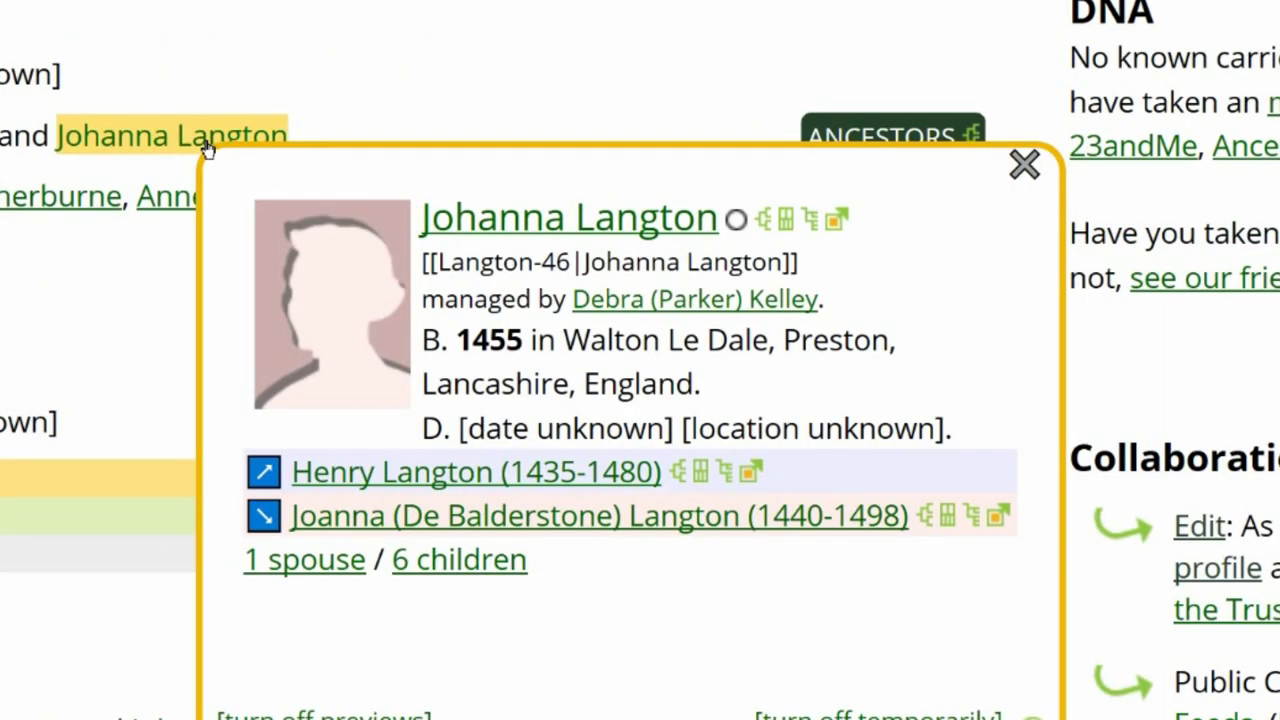
mouse_move(348, 208)
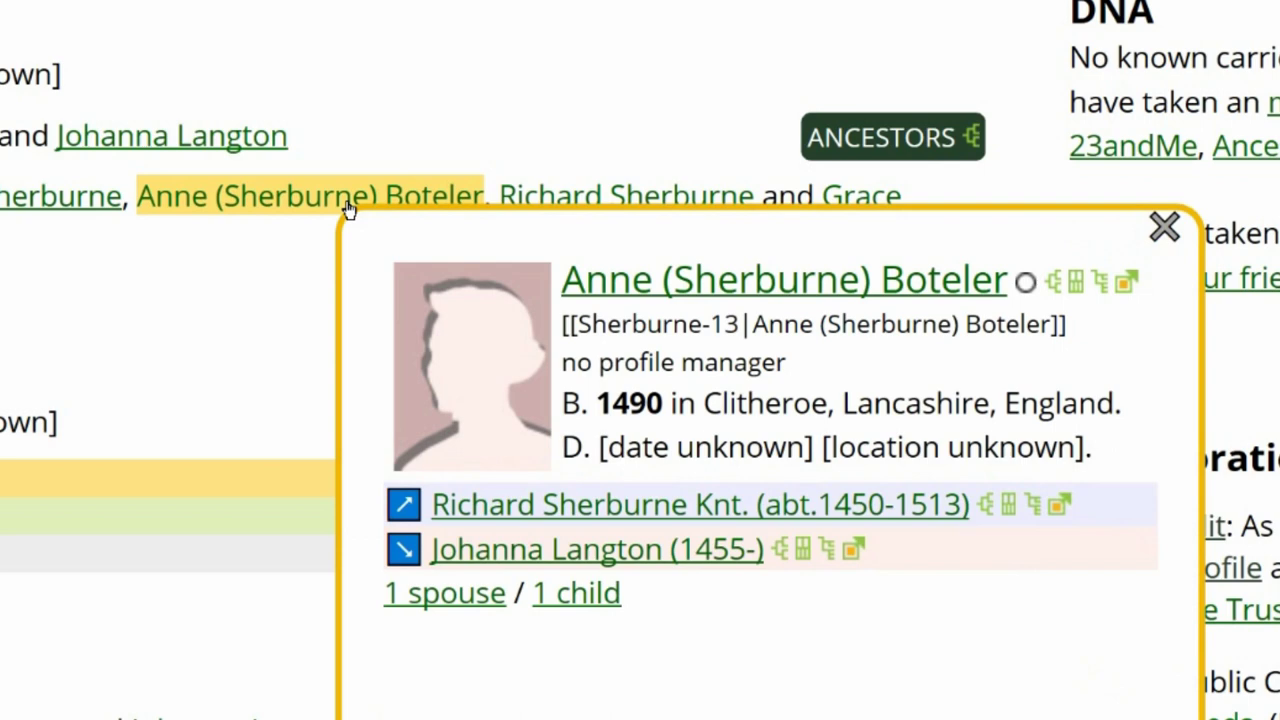
mouse_move(652, 215)
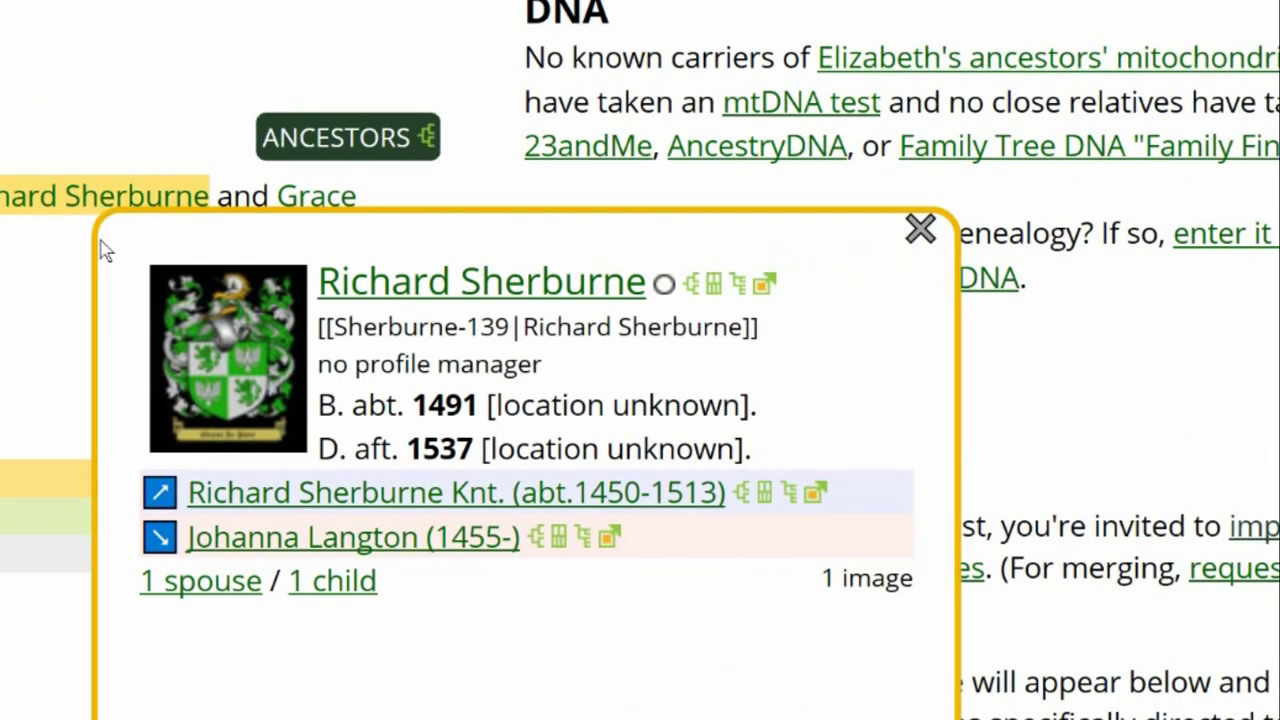
mouse_move(342, 224)
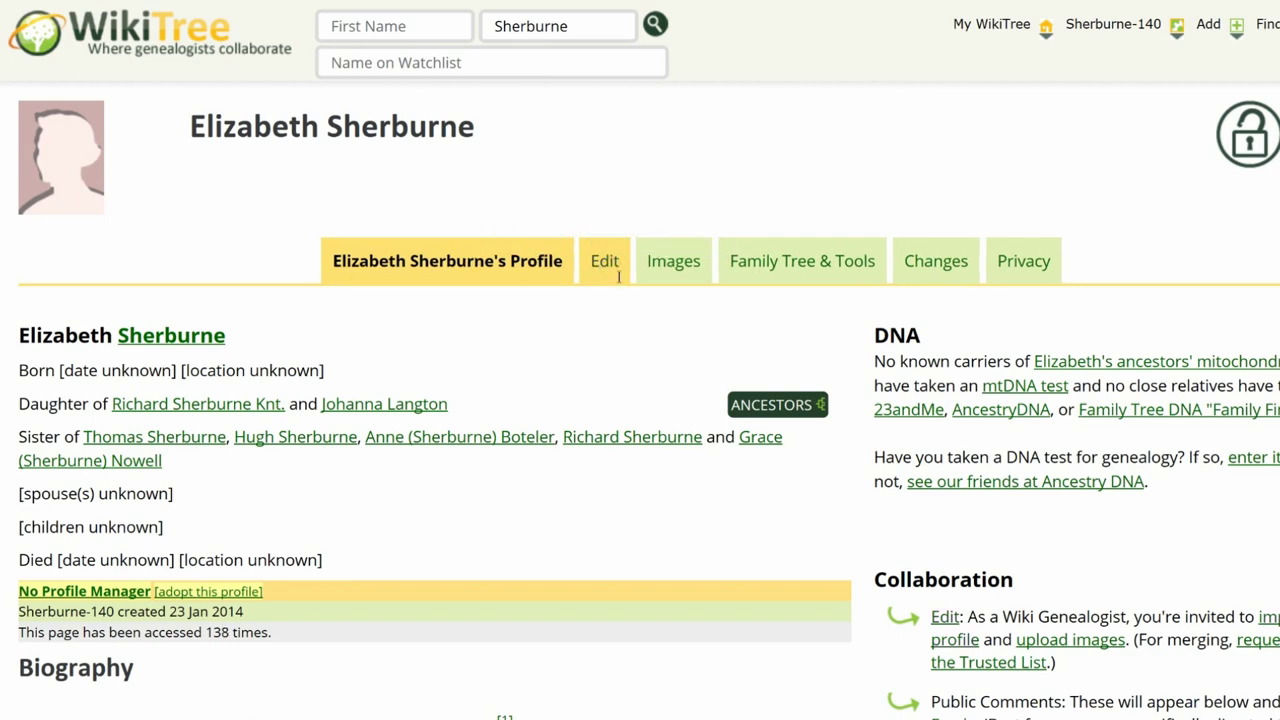
Edit Elizabeth Sherburne: birth date about 1495, birth place England flagged uncertain.
click(615, 268)
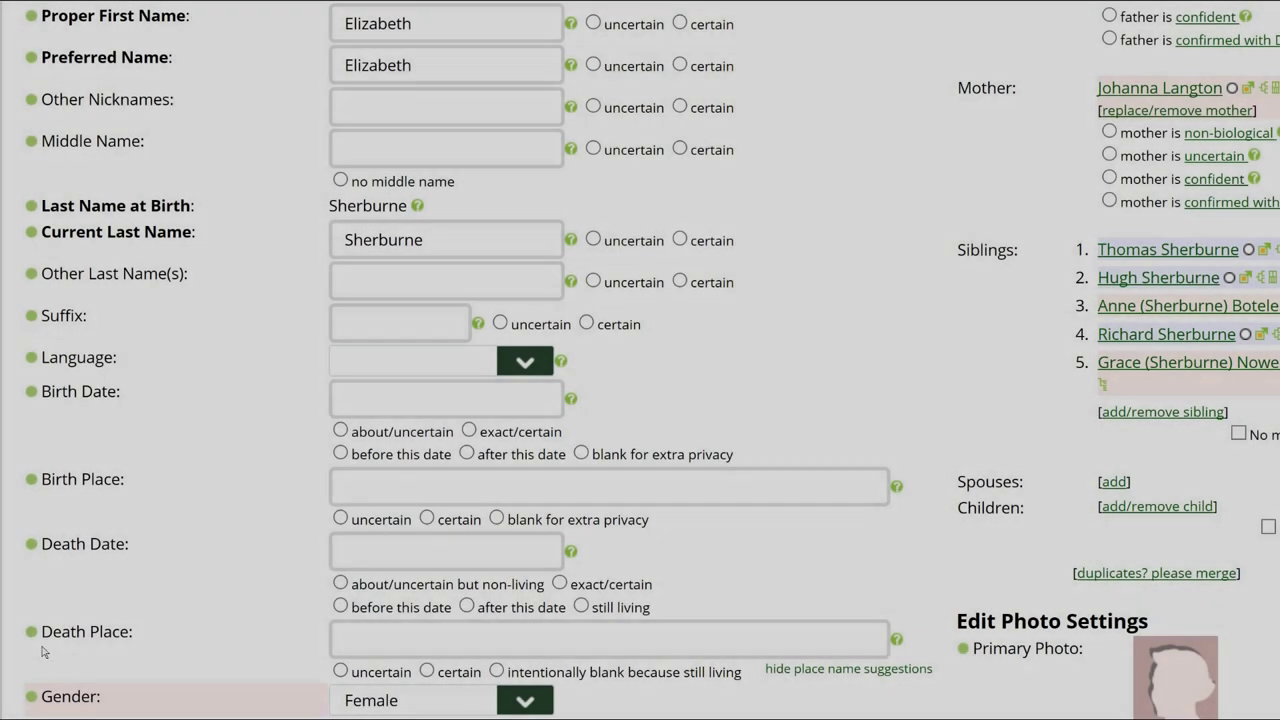
click(428, 397)
text(1495)
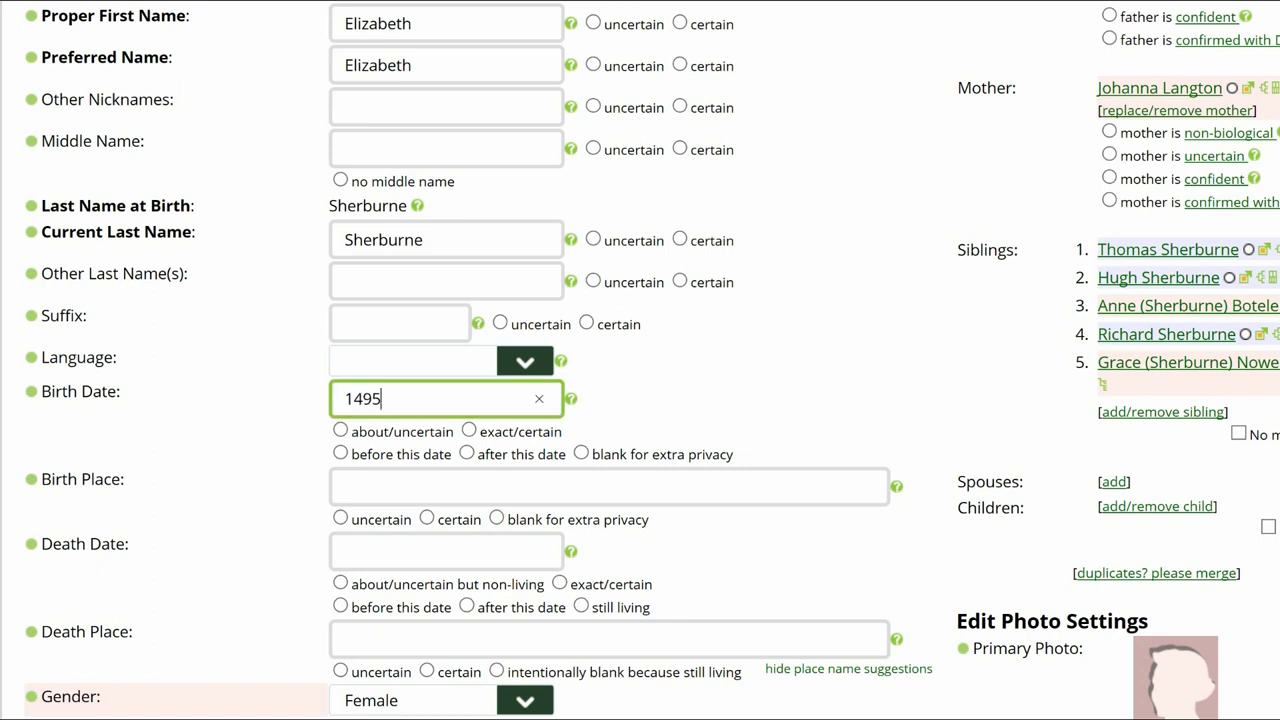
click(340, 431)
click(350, 486)
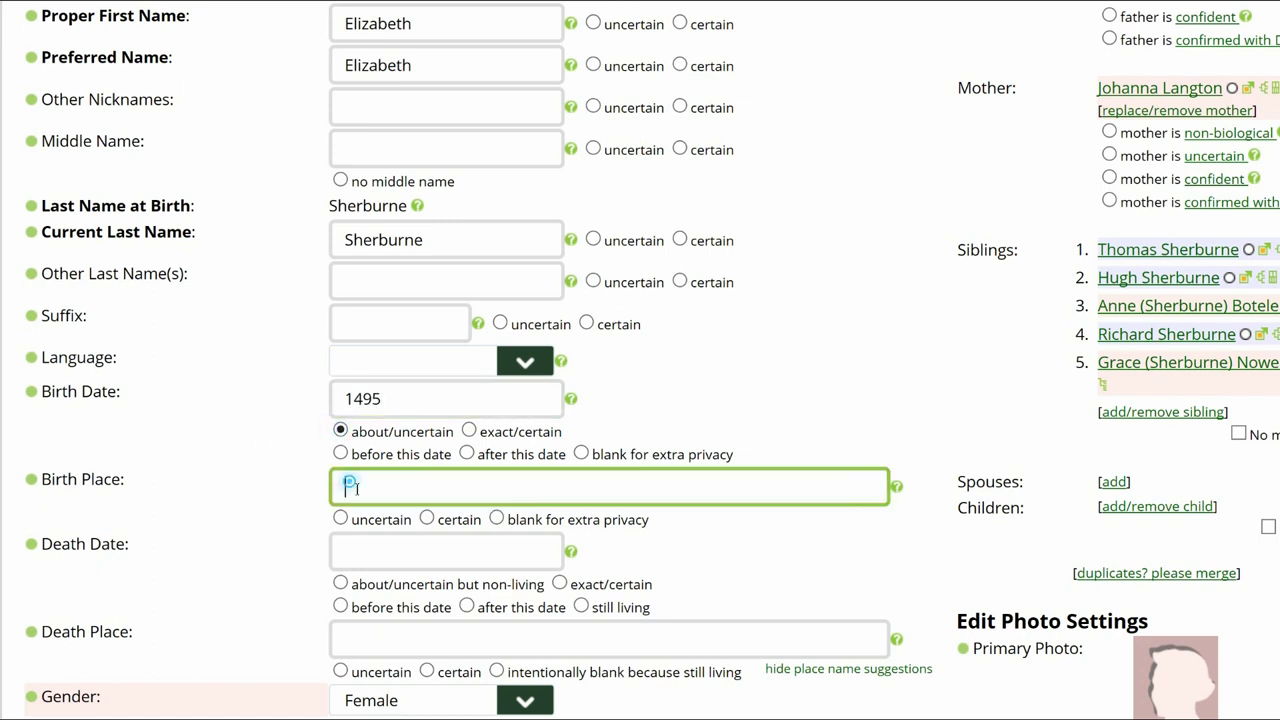
text(England)
click(190, 613)
click(340, 518)
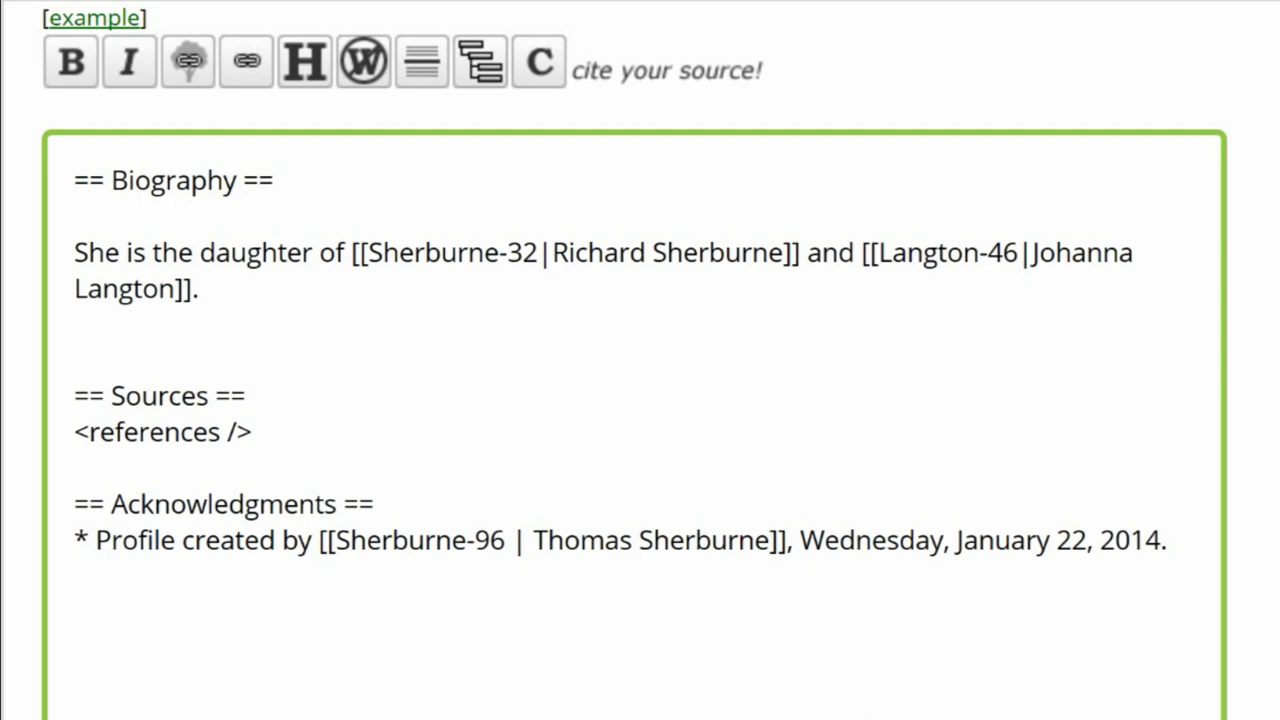
Add {{Estimated Date}} above Biography and a Research Notes section with the birth-year note, then save.
text({{Estimated Date}})
key(Return)
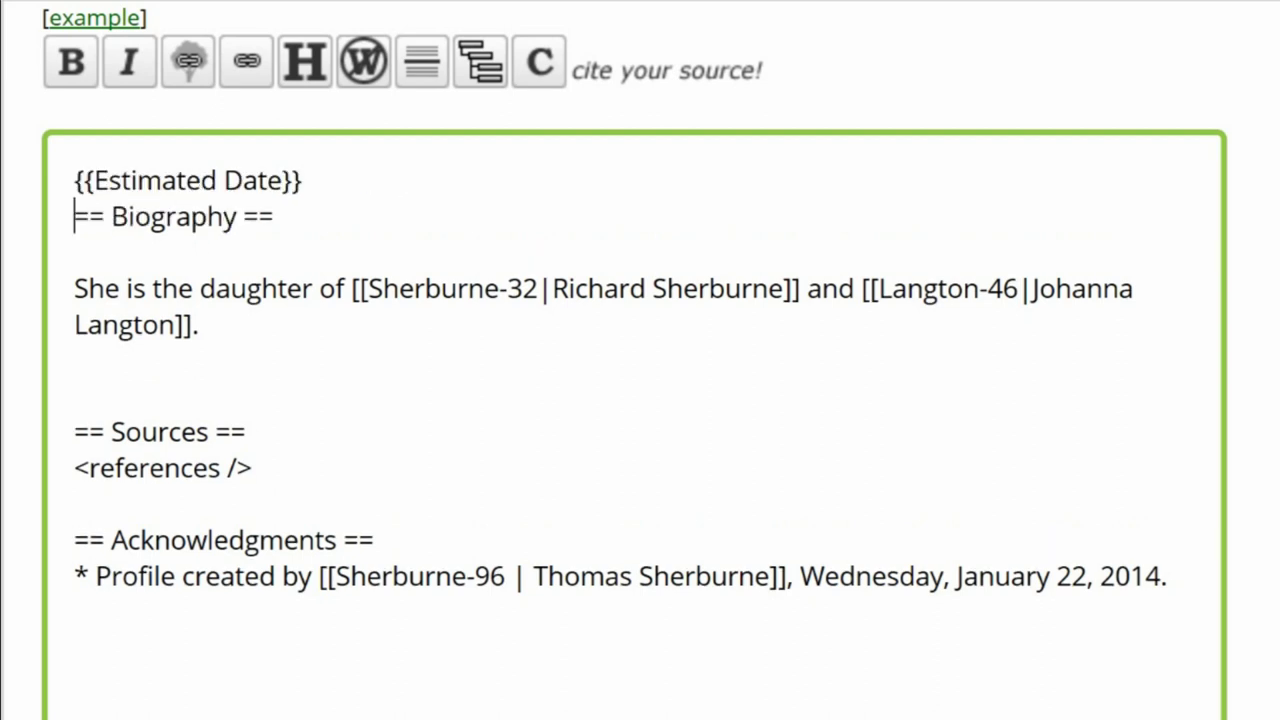
click(75, 360)
key(Return)
text(=== )
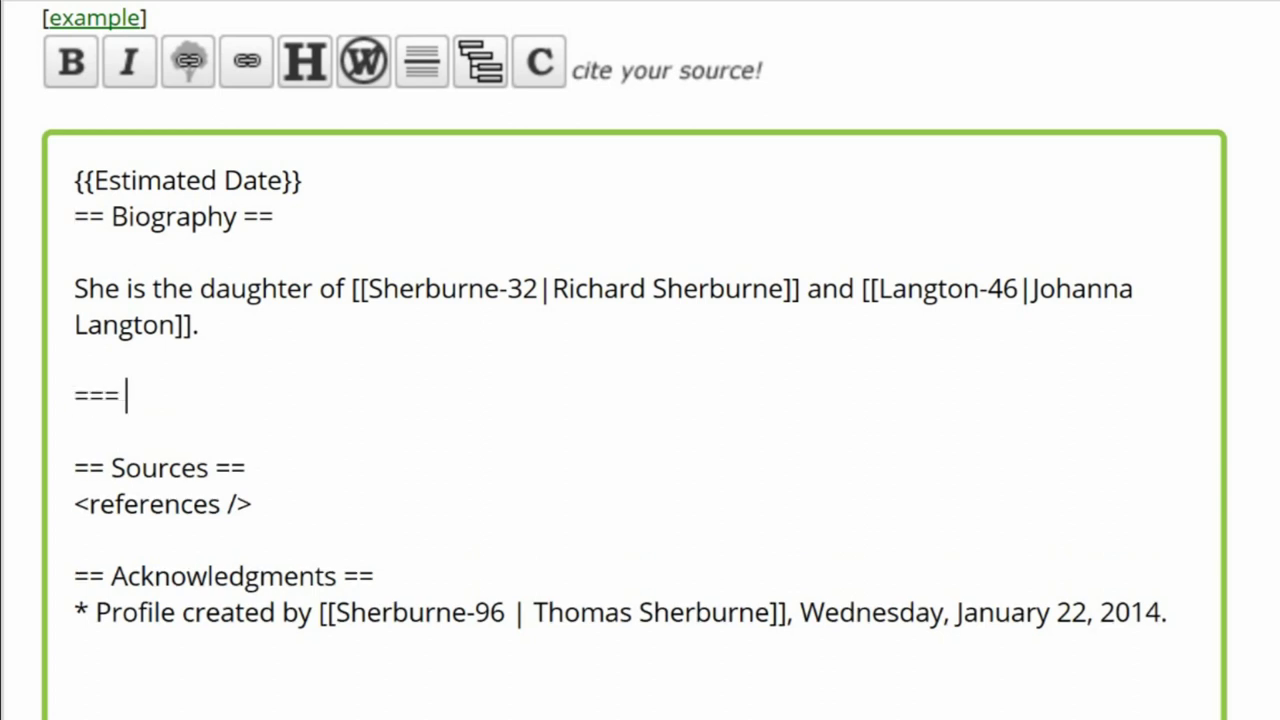
text(Research)
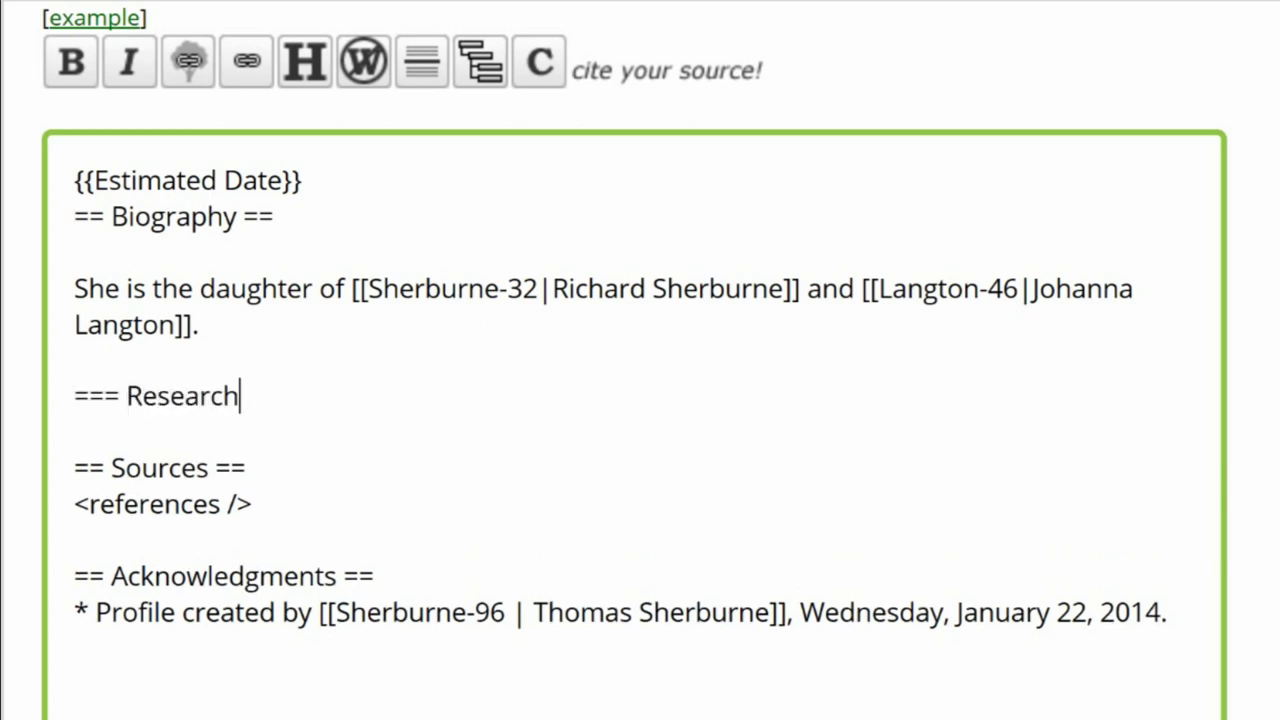
text( Notes ===)
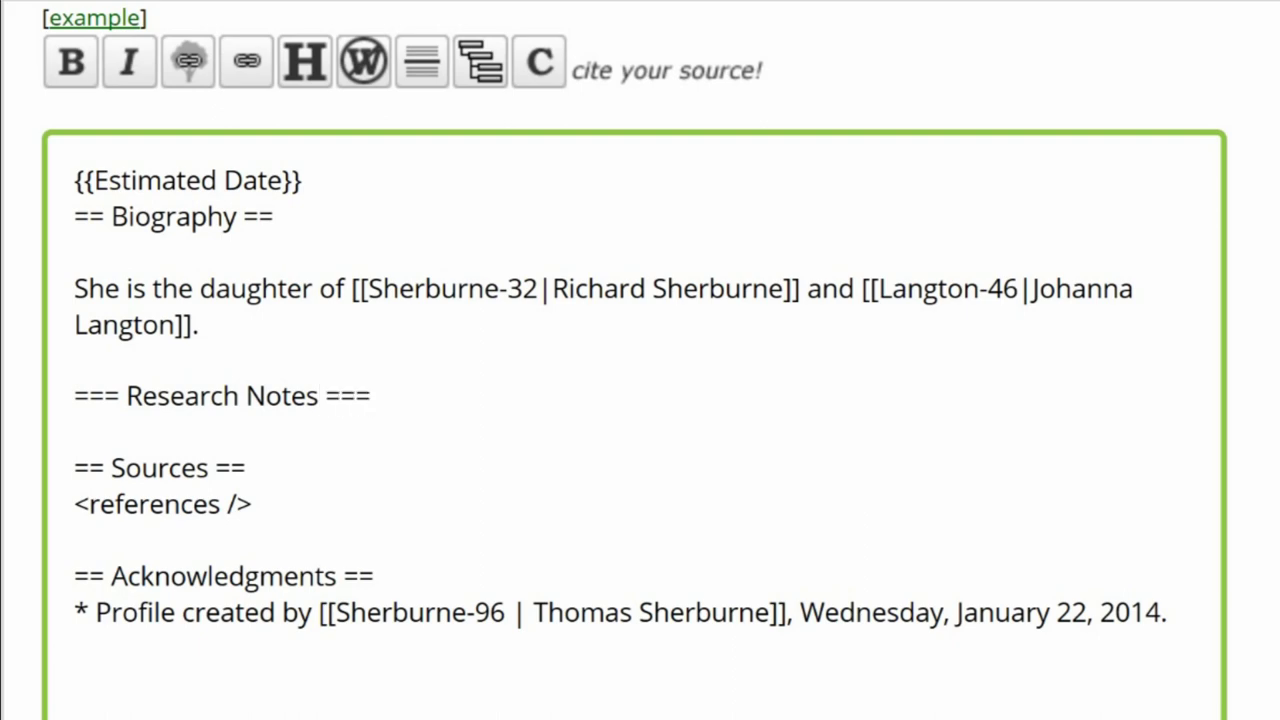
key(Return)
text(Elizabeth's birth year is based on her siblings' birth dates of 1490 and 1491, her father's estimated birth year of 1450, and her mother's of 1455.)
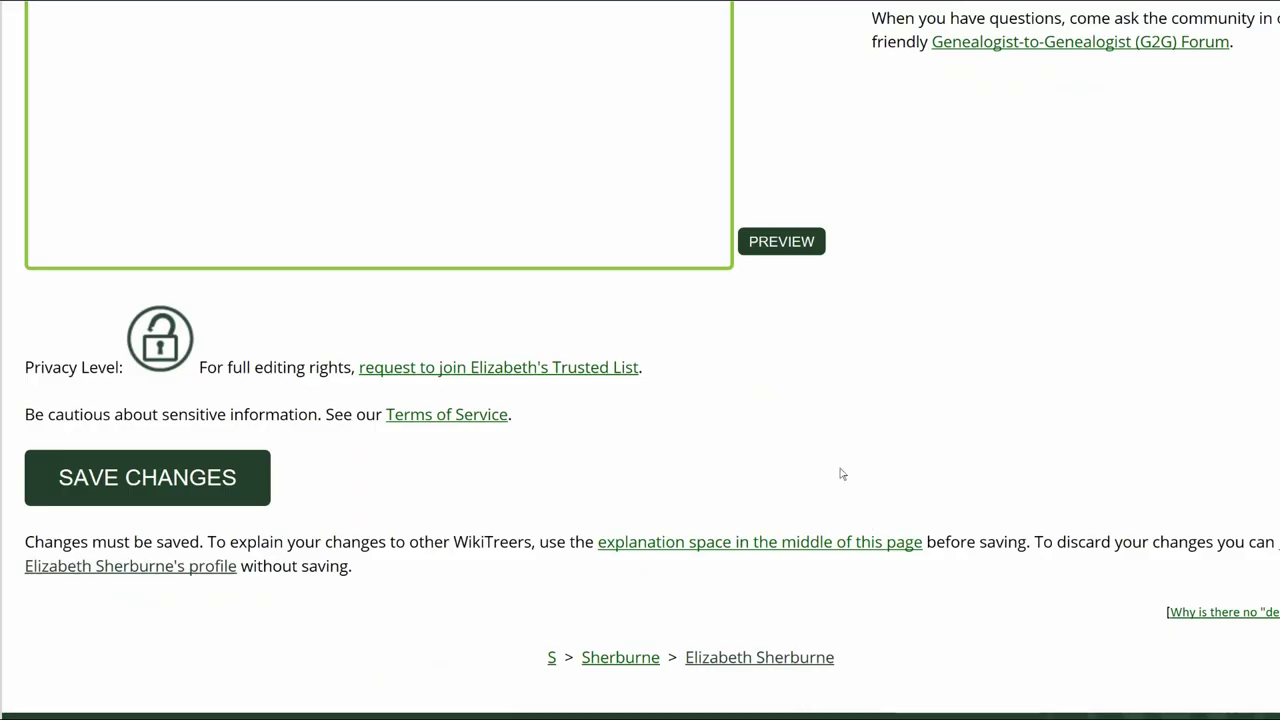
click(805, 243)
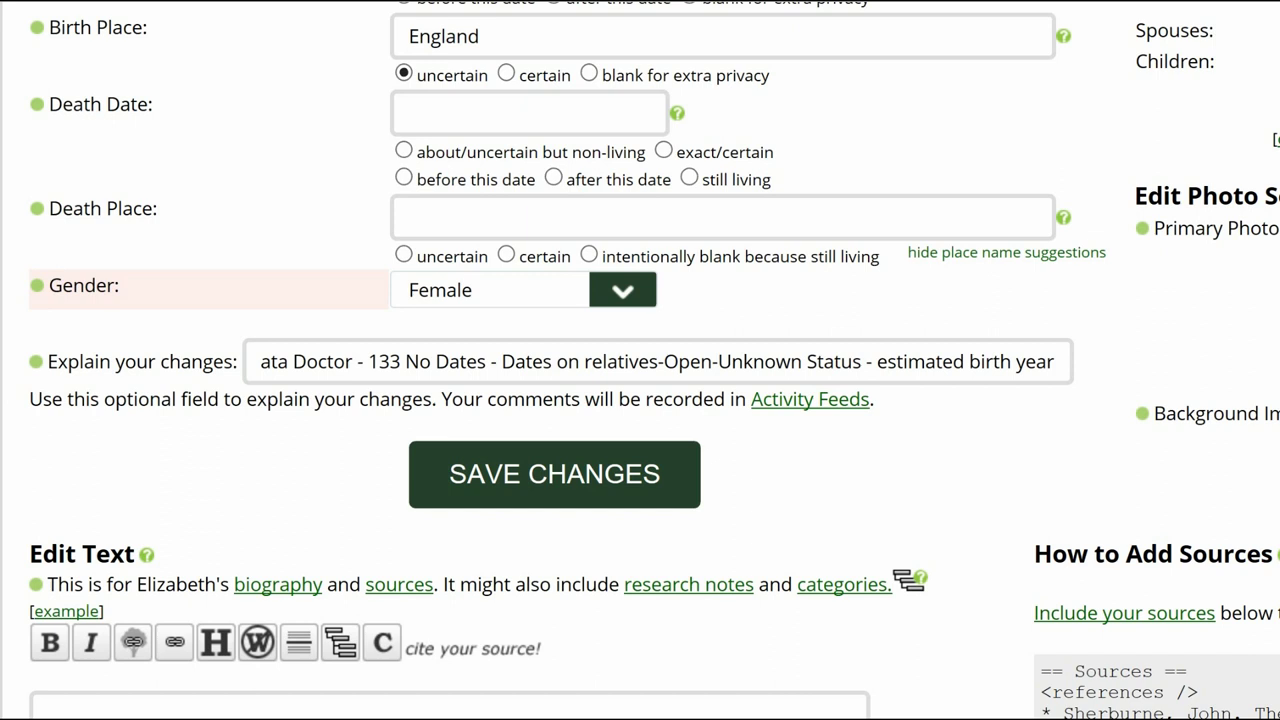
click(660, 490)
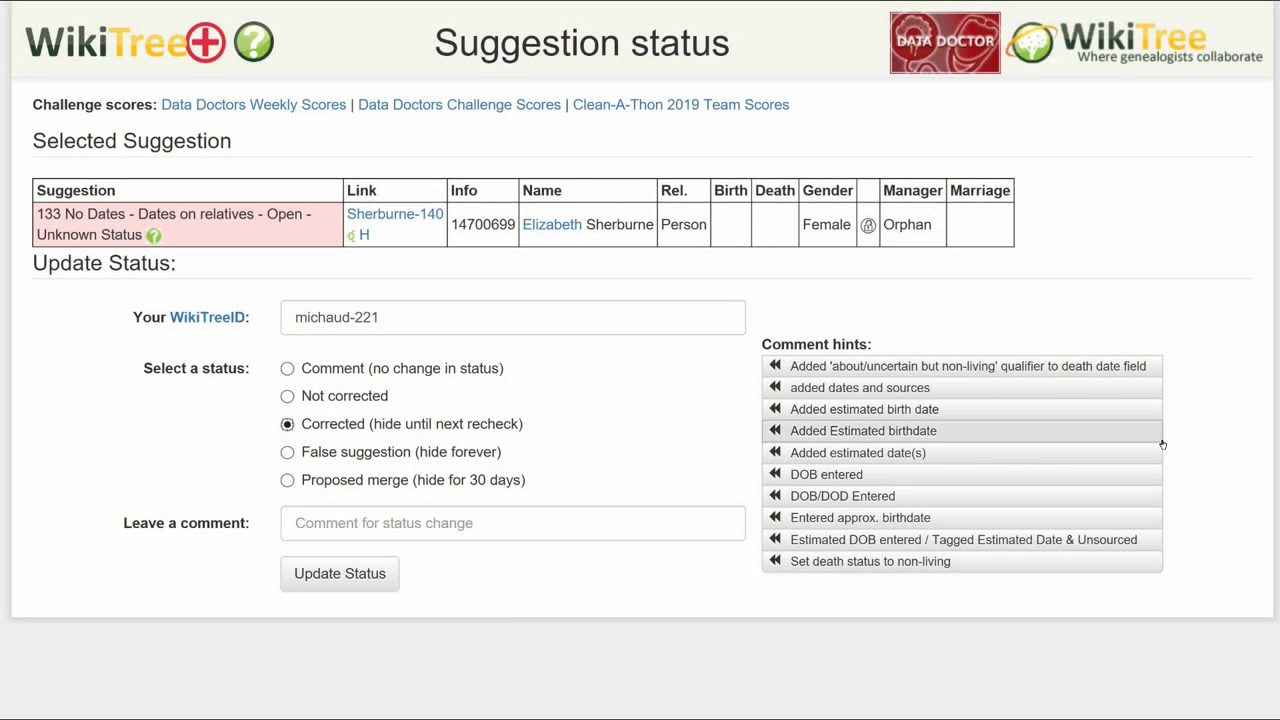
Record the Corrected status with the comment 'Added estimated birth date'.
click(1001, 419)
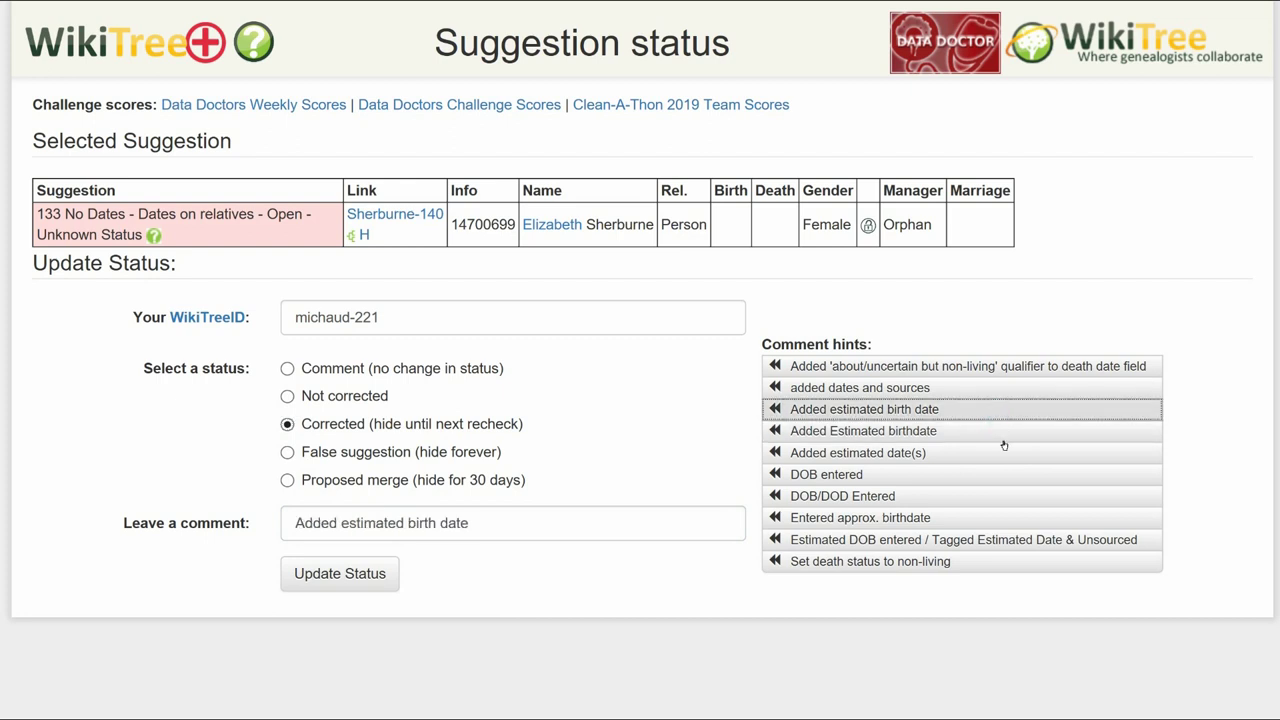
click(388, 576)
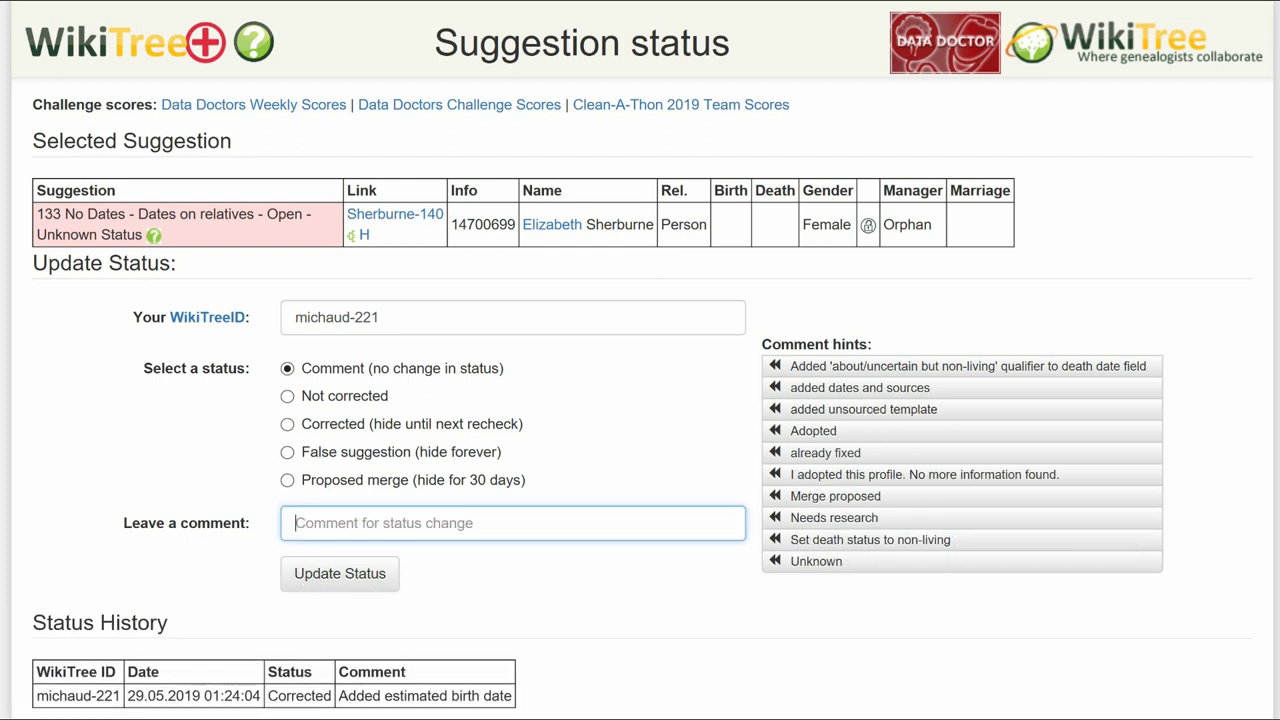